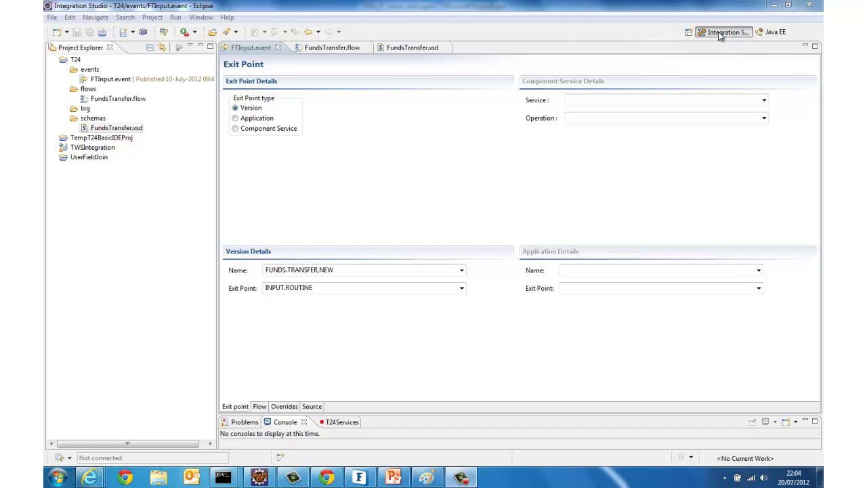
- Look through the New options and the events folder's context menu without creating anything
click(52, 17)
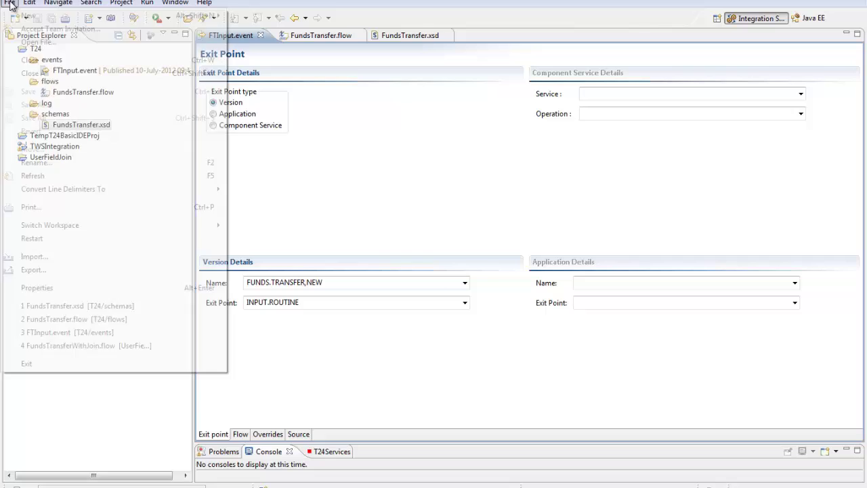
mouse_move(28, 16)
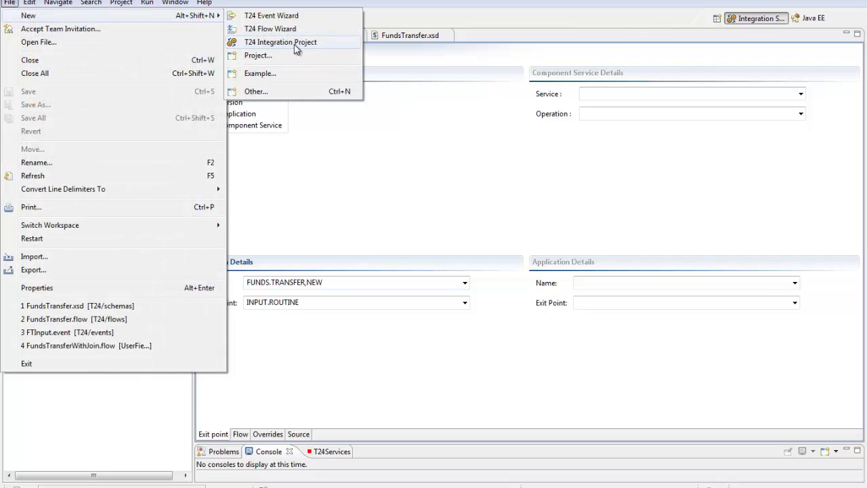
click(333, 1)
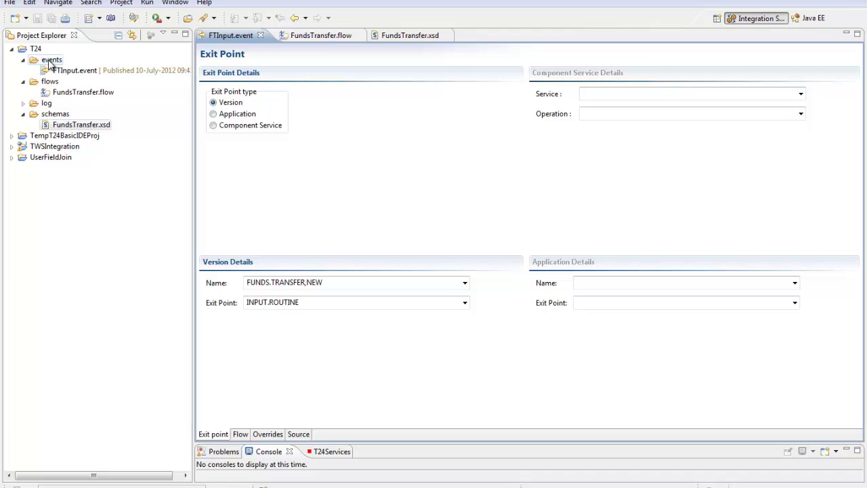
right_click(49, 62)
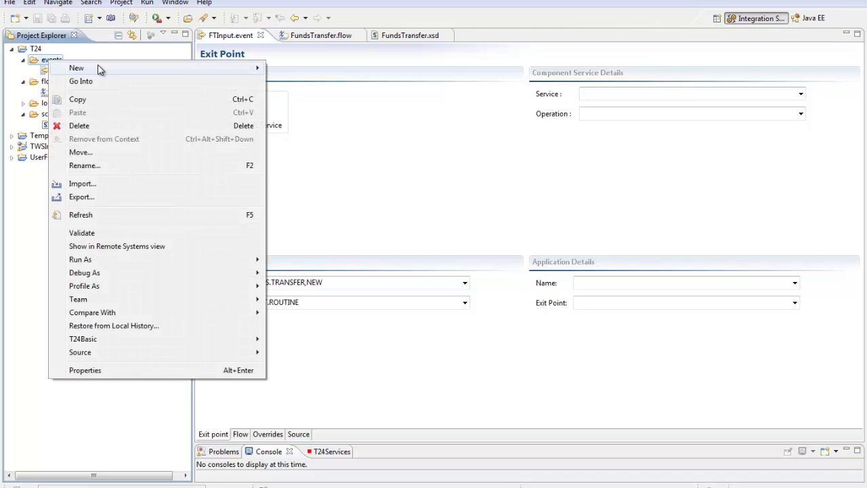
mouse_move(110, 76)
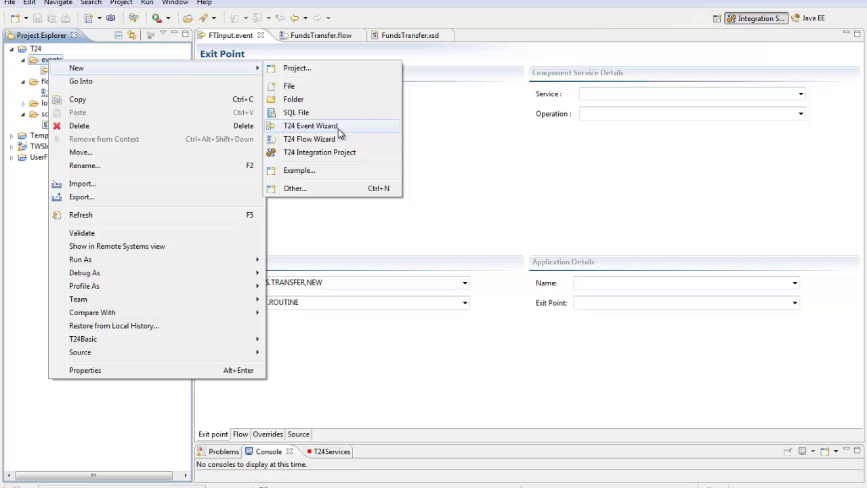
click(471, 161)
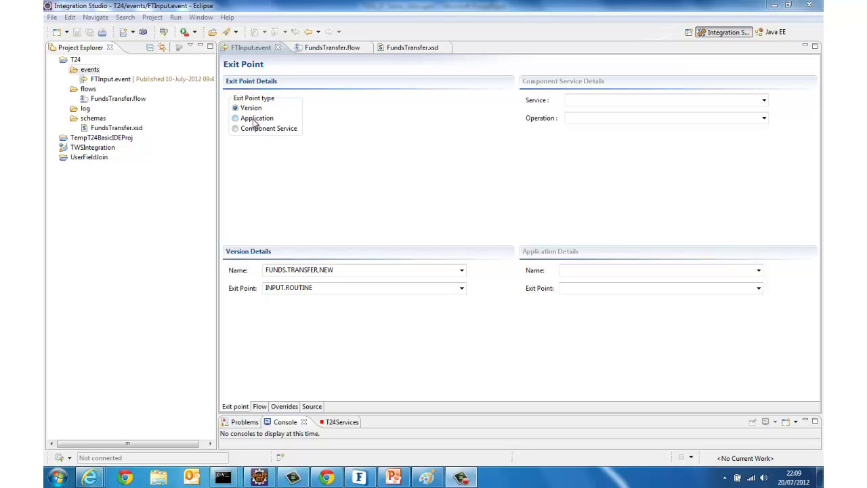
- Make the exit point a Component Service using PaymentEnhancementService with operation doRepair
click(236, 130)
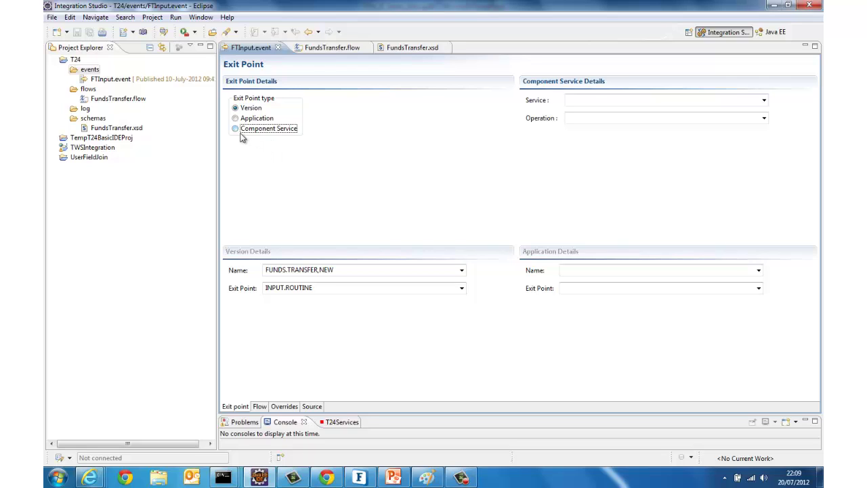
click(235, 128)
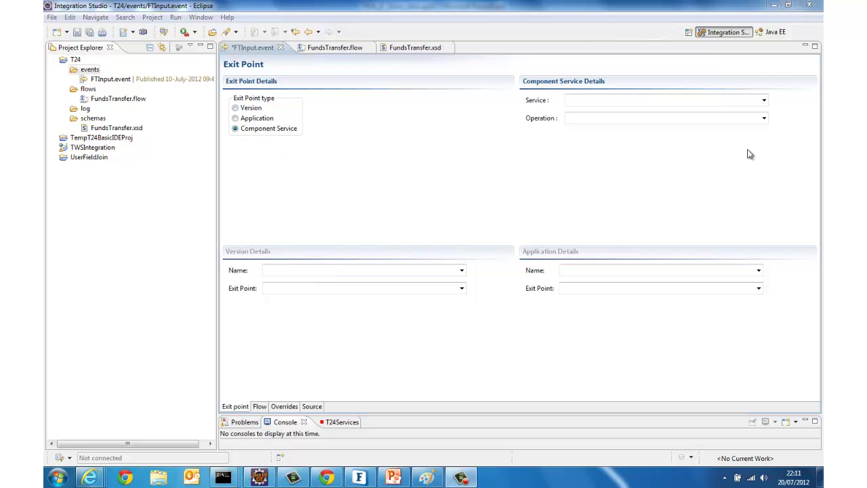
click(764, 101)
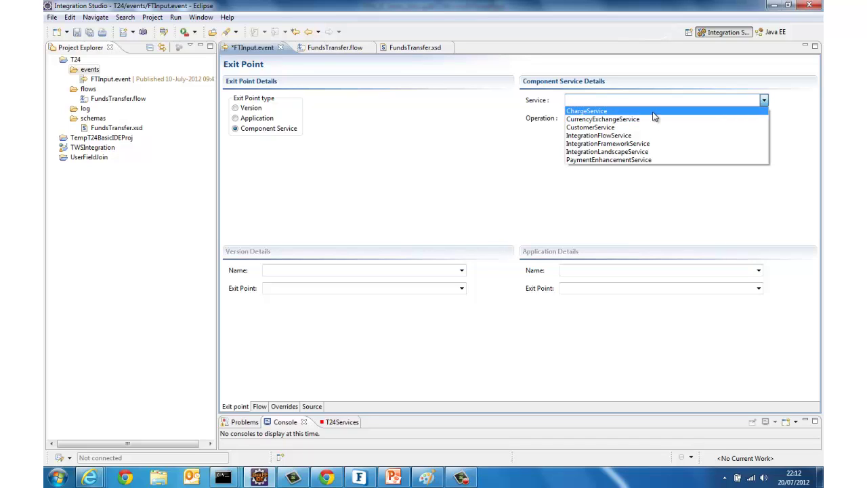
click(663, 161)
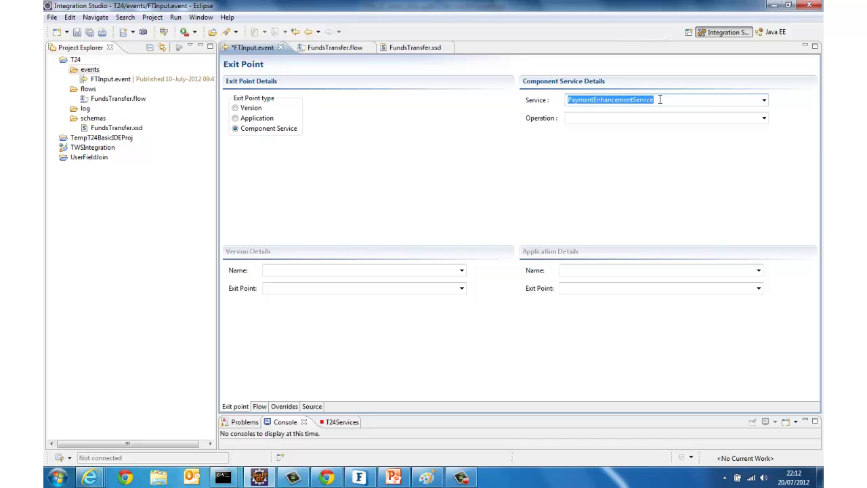
click(764, 119)
click(597, 129)
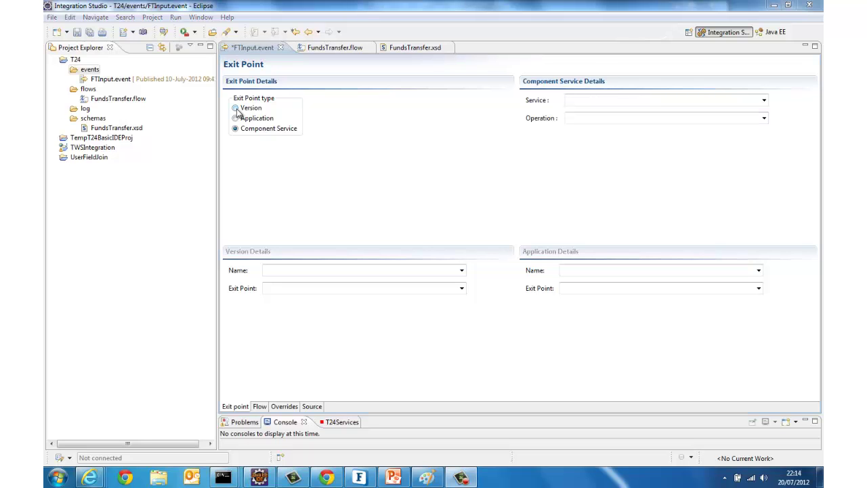
- Set the exit point to version FUNDS.TRANSFER,NEW at INPUT.ROUTINE and view the Flow page
click(236, 108)
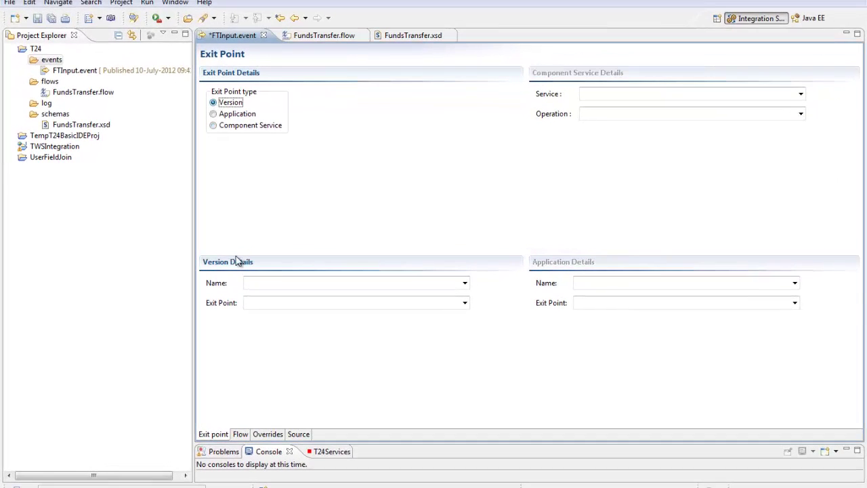
click(257, 282)
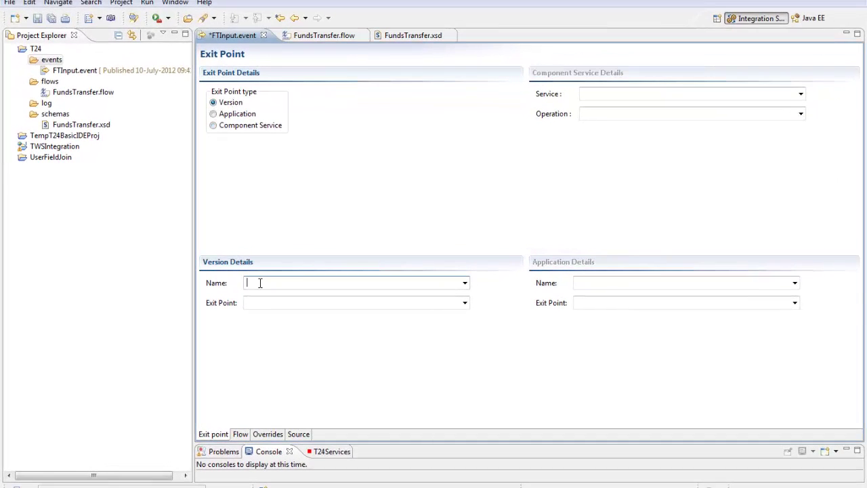
text(fu)
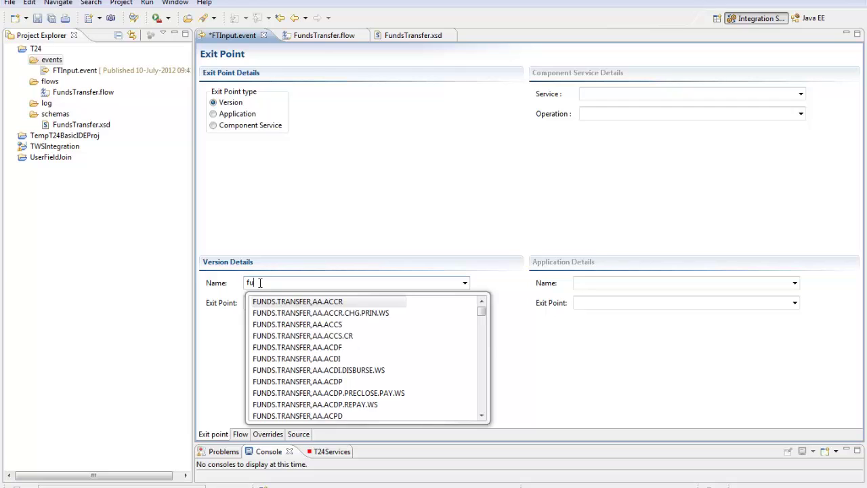
text(nds.transfer,new)
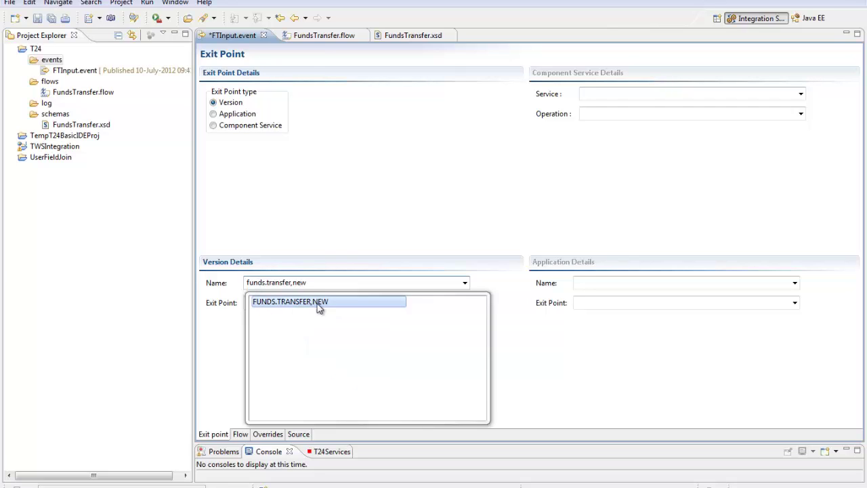
click(317, 304)
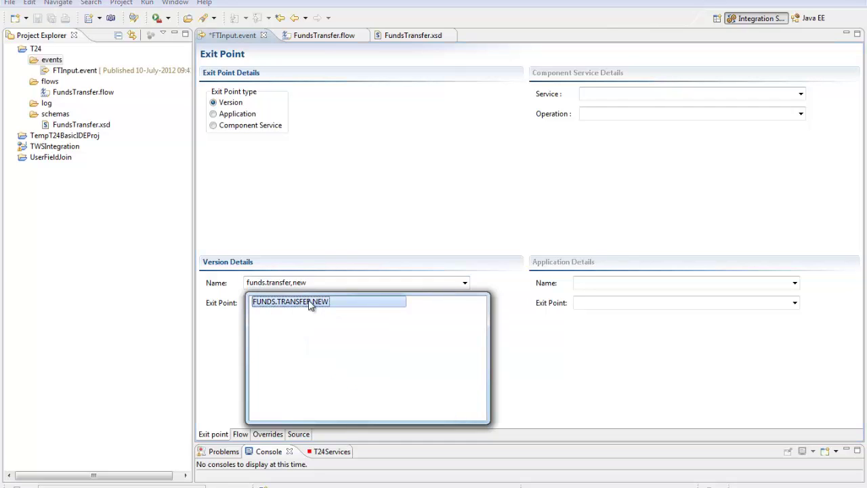
double_click(309, 303)
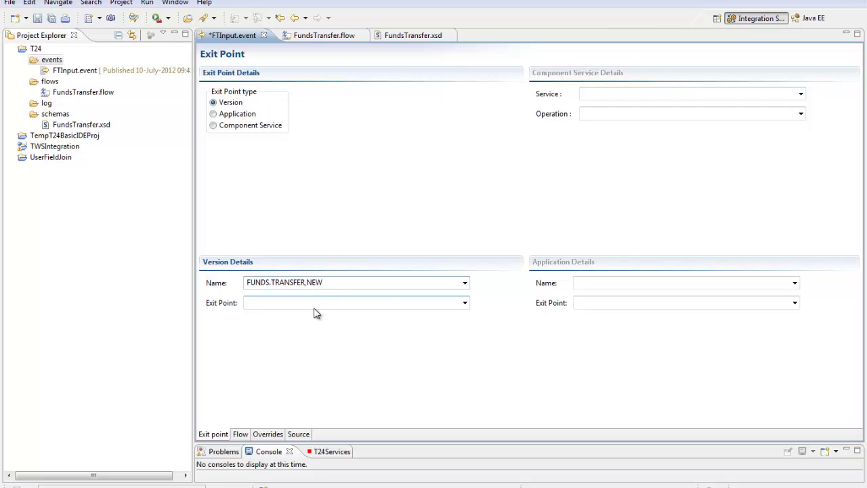
click(465, 303)
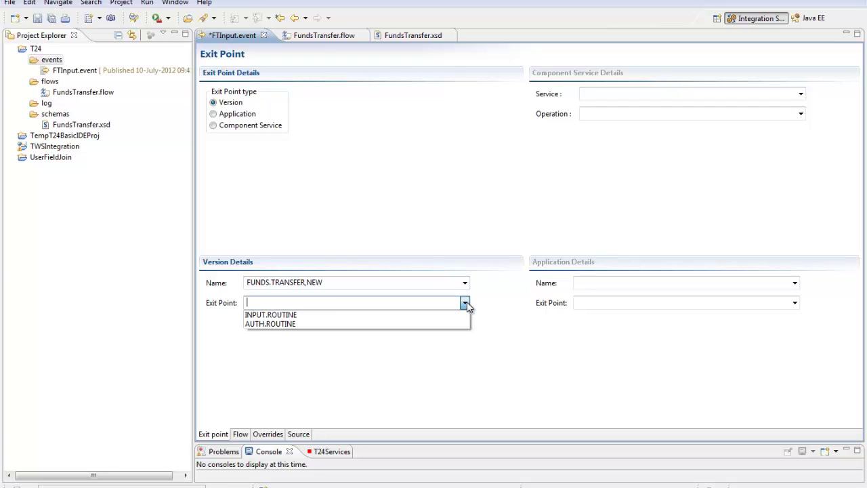
click(284, 316)
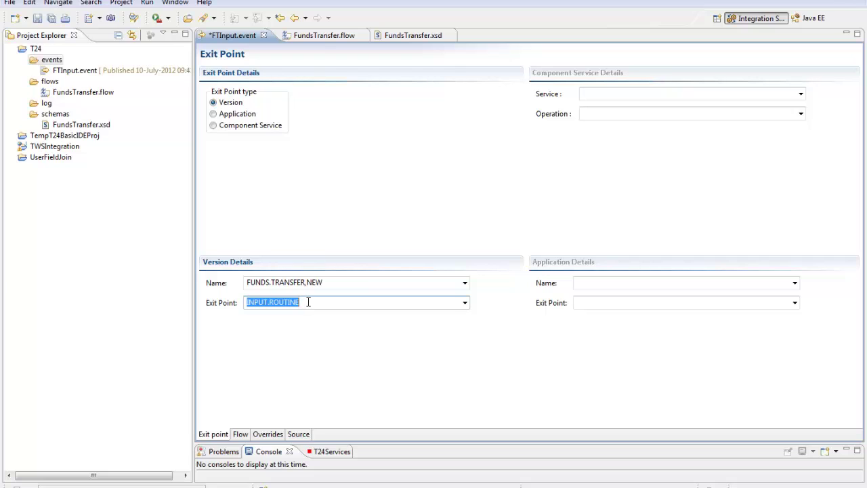
click(241, 434)
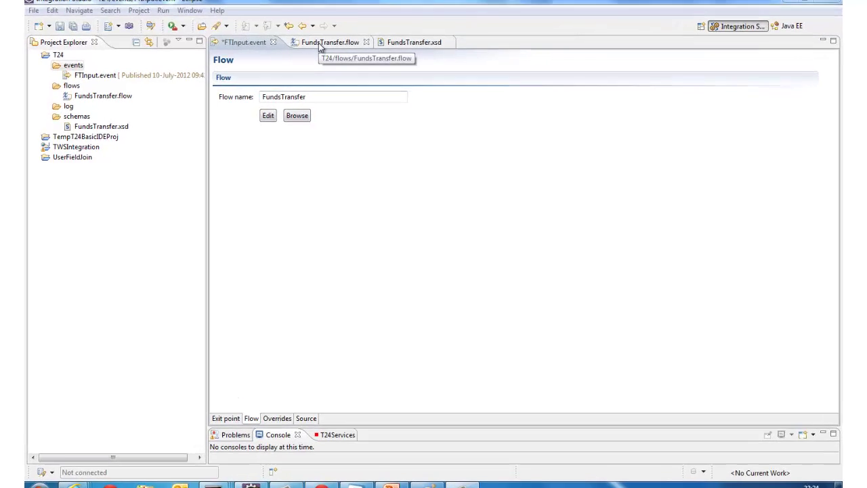
- Open the FundsTransfer.flow editor to show its FUNDS.TRANSFER,NEW fields and enrichments
click(314, 38)
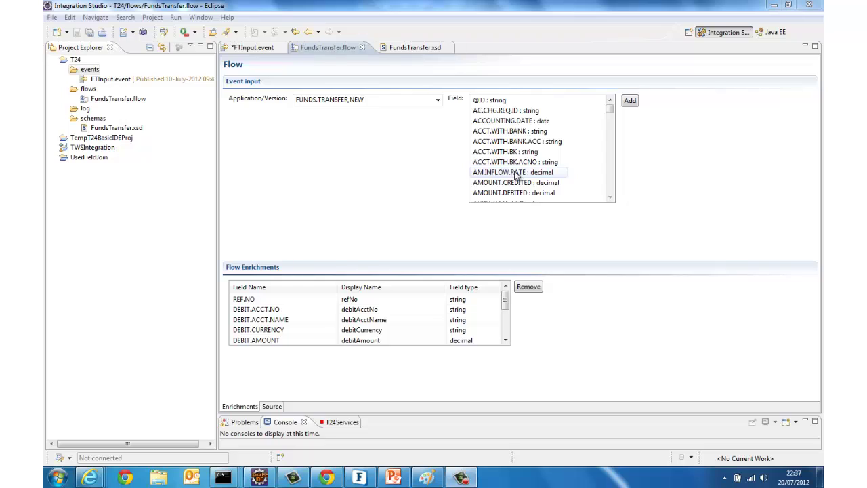
- Bring the FUNDS.TRANSFER STANDARD.SELECTION record window to the front in the T24 Browser
mouse_move(89, 478)
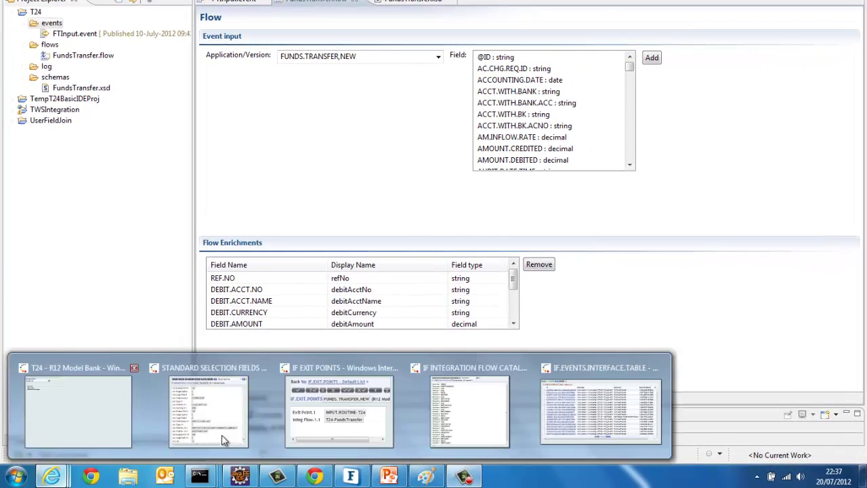
click(226, 438)
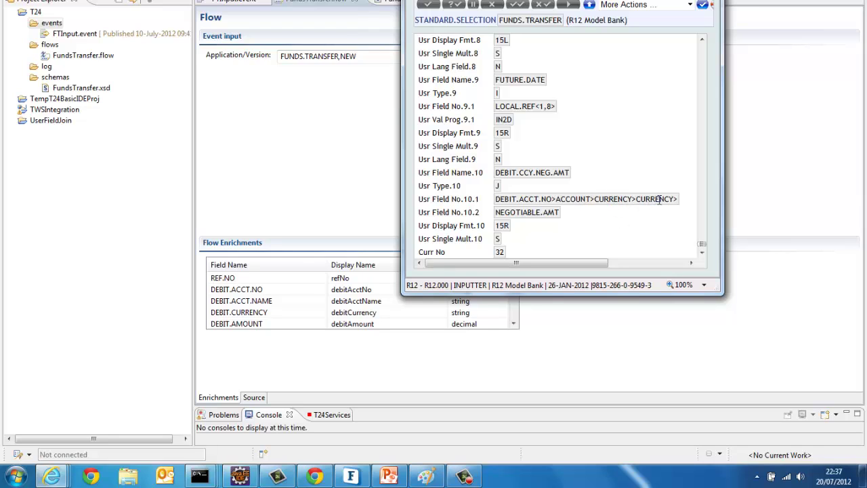
- Select the DEBIT.CCY.NEG.AMT field and scroll the Flow Enrichments table down to CREDIT.AMOUNT
click(369, 161)
click(535, 137)
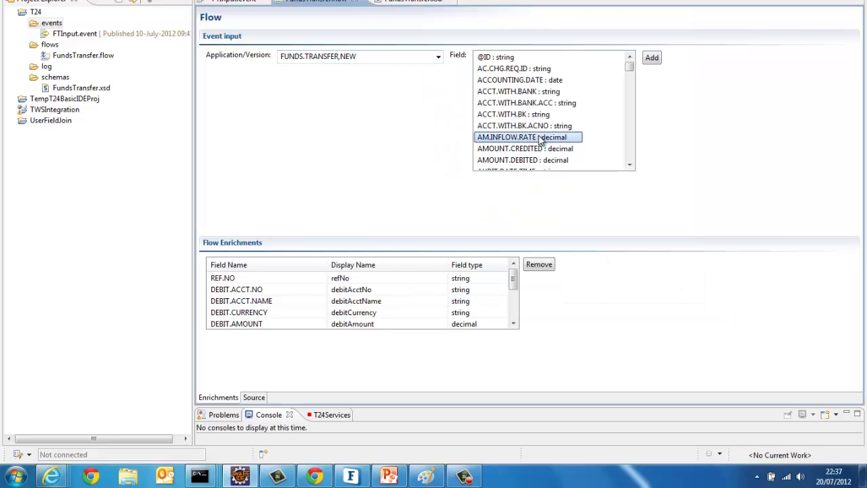
key(d)
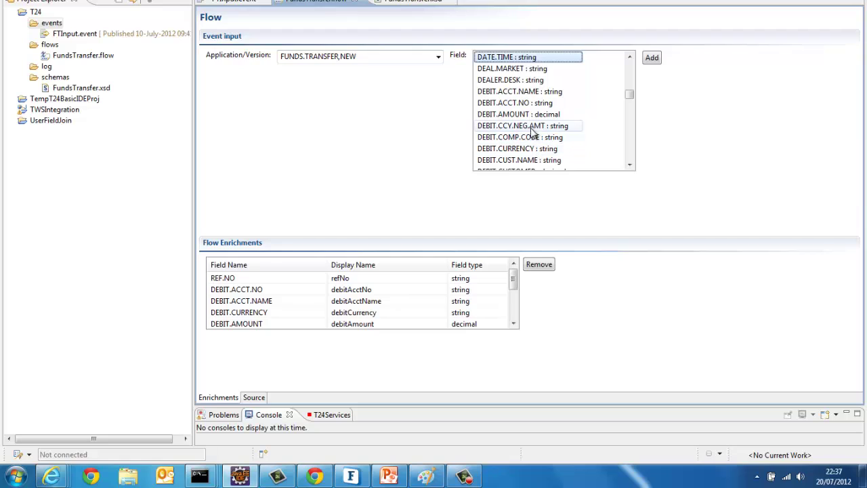
click(530, 127)
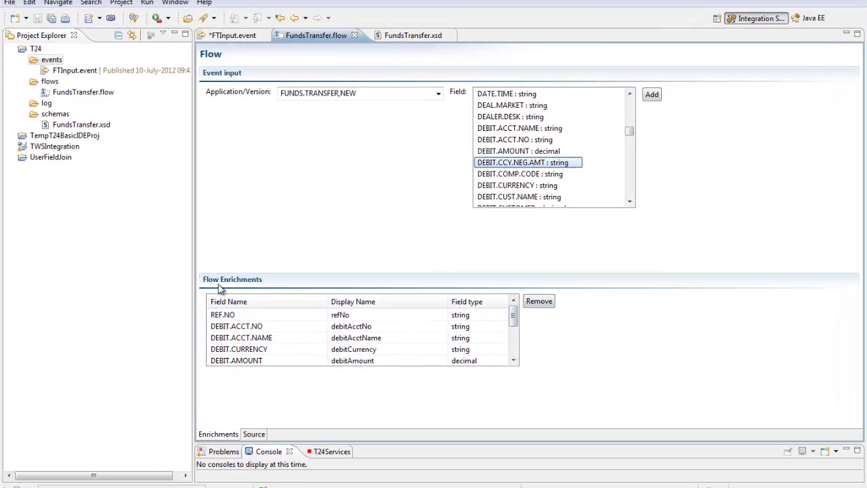
click(514, 360)
click(514, 361)
click(513, 361)
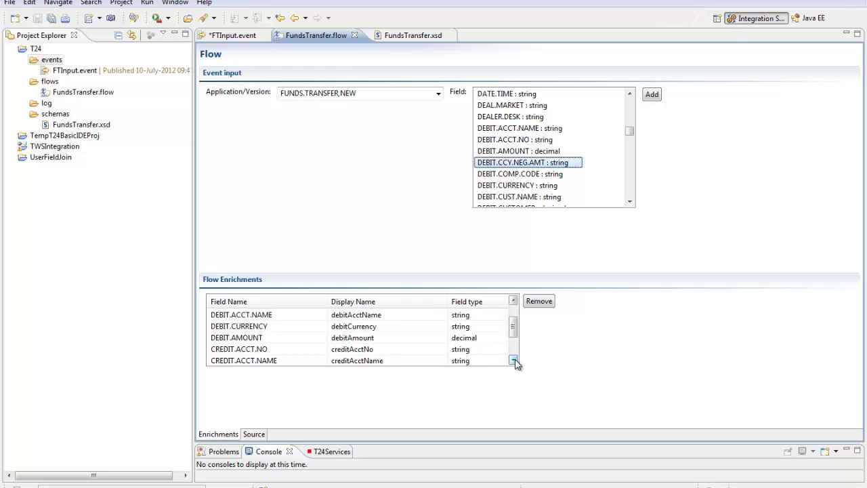
click(514, 360)
click(513, 360)
click(514, 360)
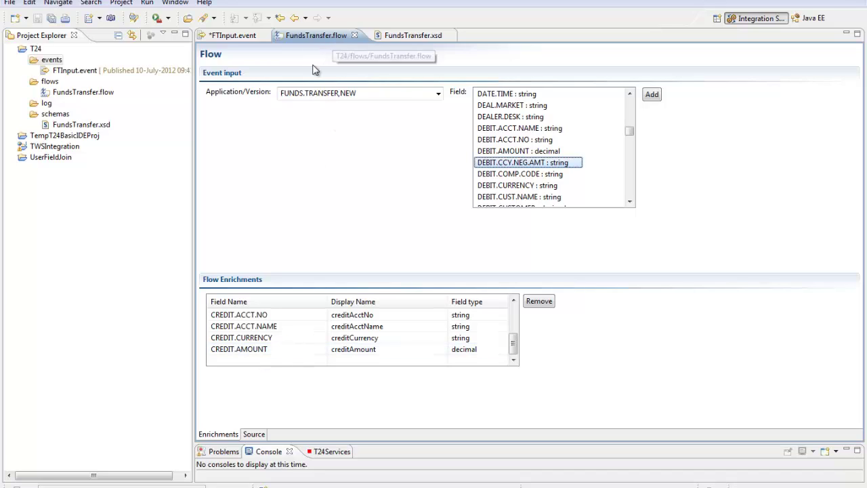
- Publish the T24 project through its Integration Studio > Publish context menu
click(35, 51)
right_click(35, 50)
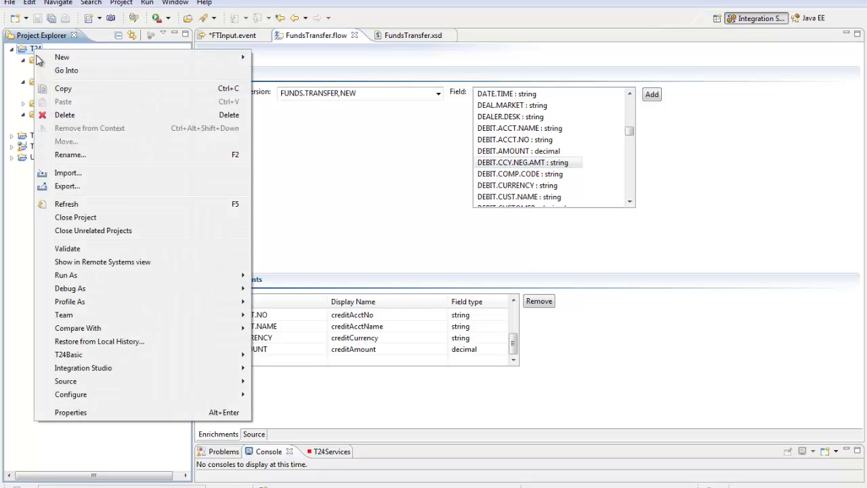
mouse_move(107, 370)
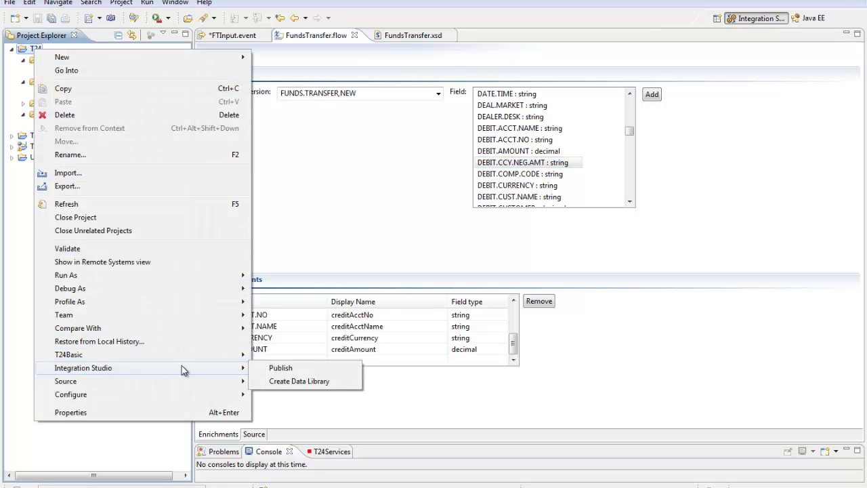
click(316, 367)
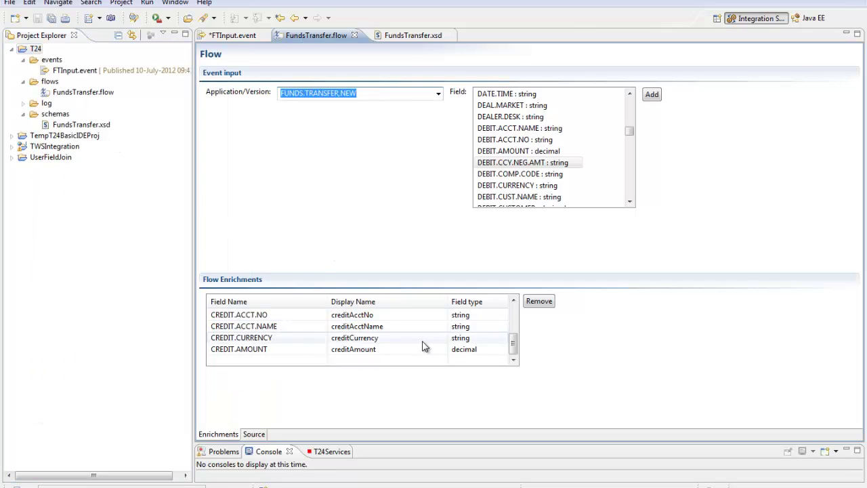
- Open FundsTransfer.xsd and highlight the debitAcctNo through creditAmount element references
click(405, 34)
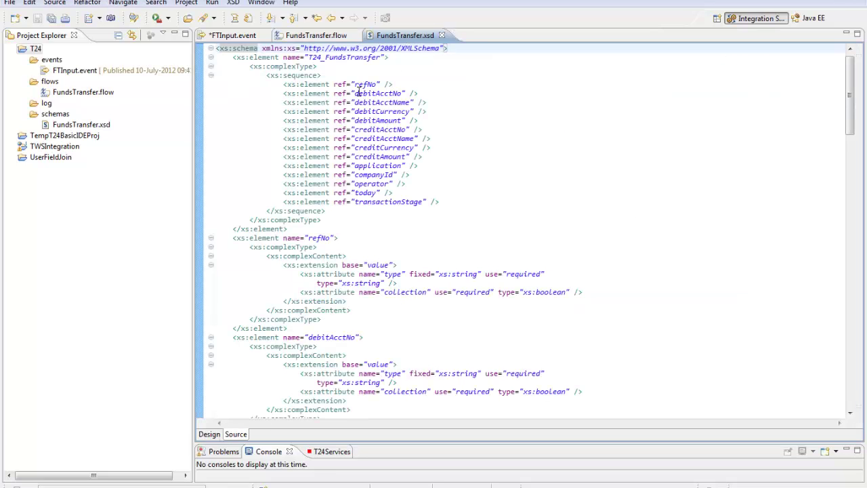
drag(354, 92, 414, 130)
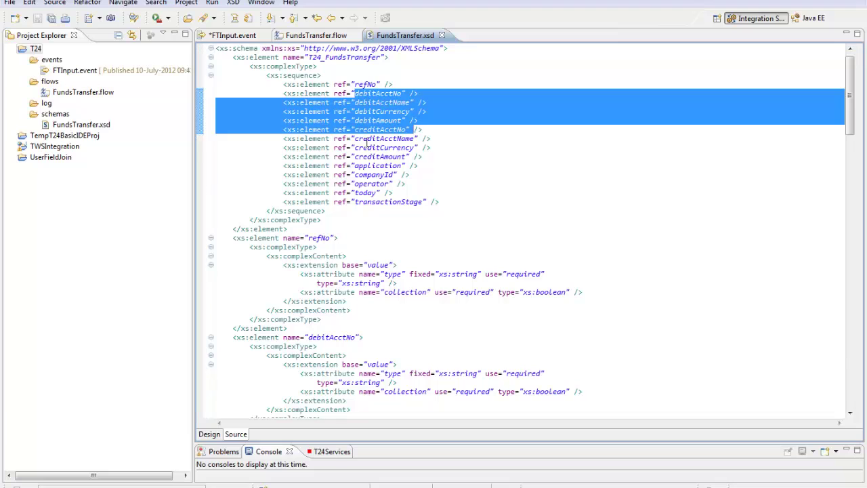
drag(355, 139, 416, 157)
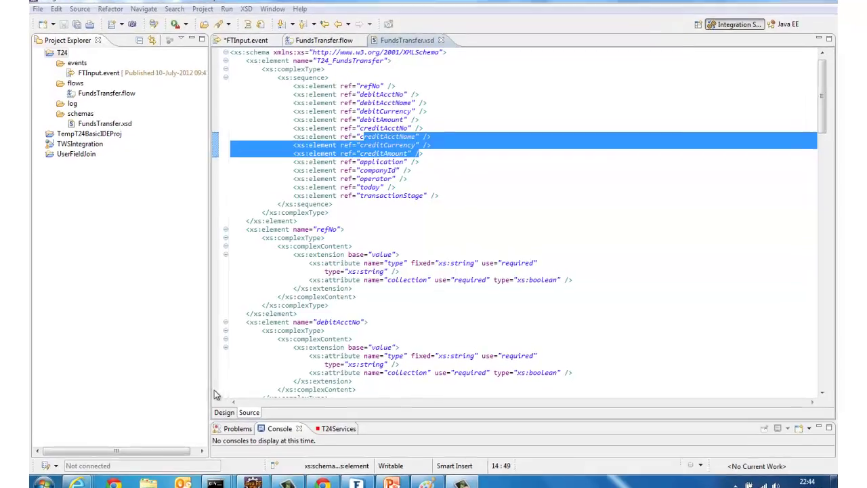
click(77, 483)
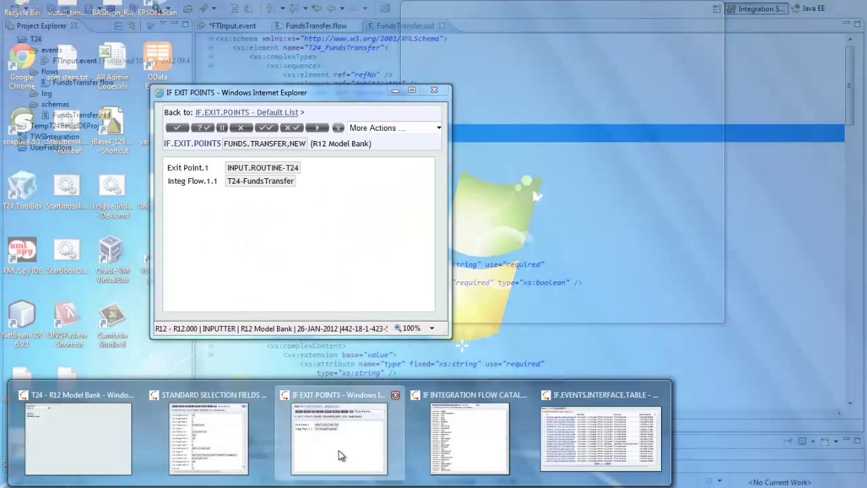
- In the IF EXIT POINTS window, highlight the FUNDS.TRANSFER,NEW record and T24-FundsTransfer flow name
click(339, 450)
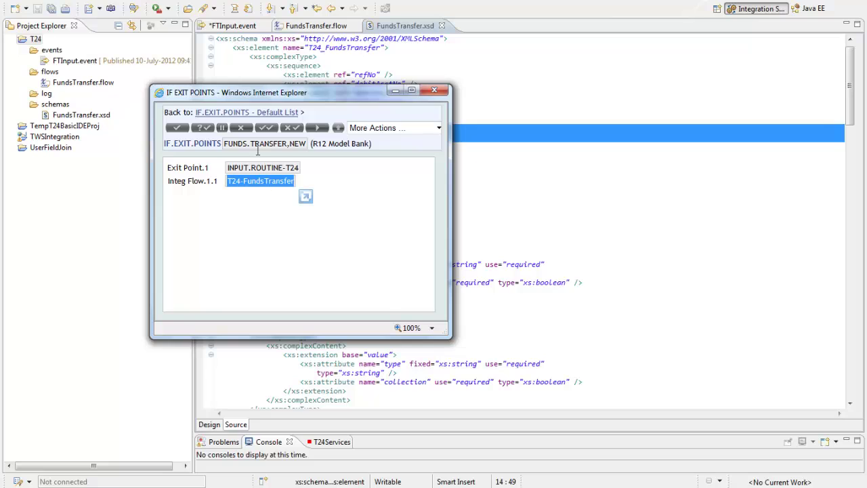
drag(224, 144, 306, 144)
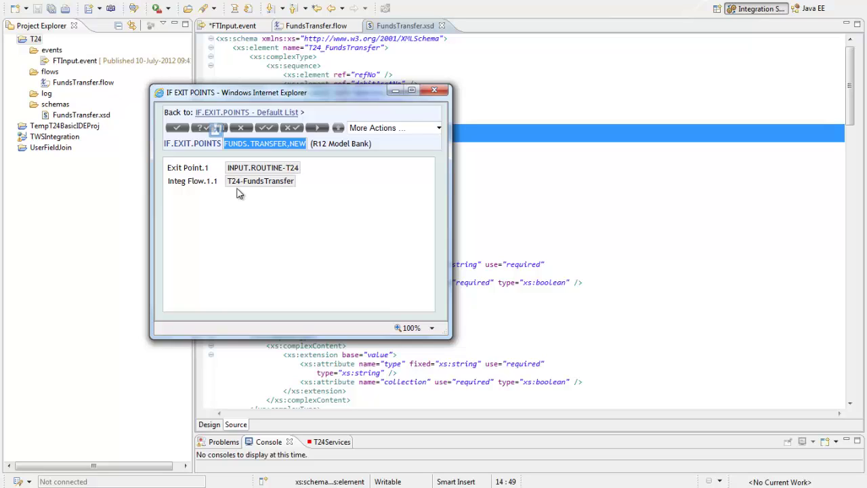
drag(243, 180, 295, 181)
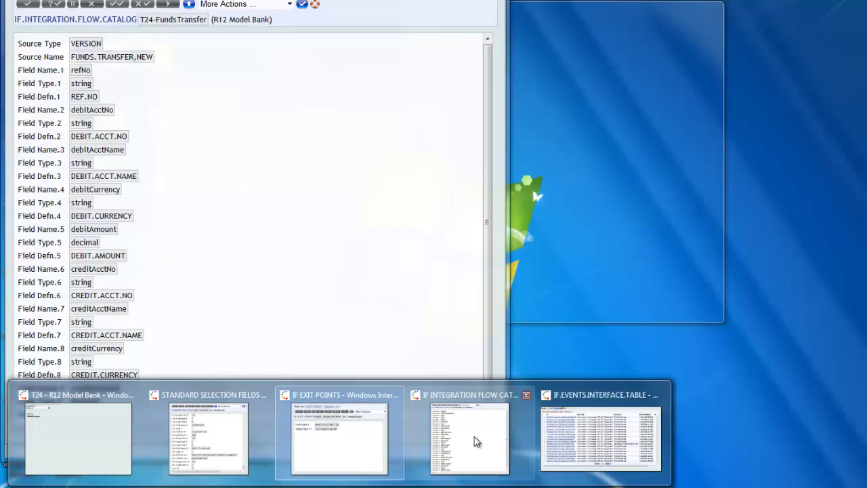
- In the flow catalog window, highlight the REF.NO, DEBIT.ACCT.NO and debitAcctNo field definitions
click(474, 442)
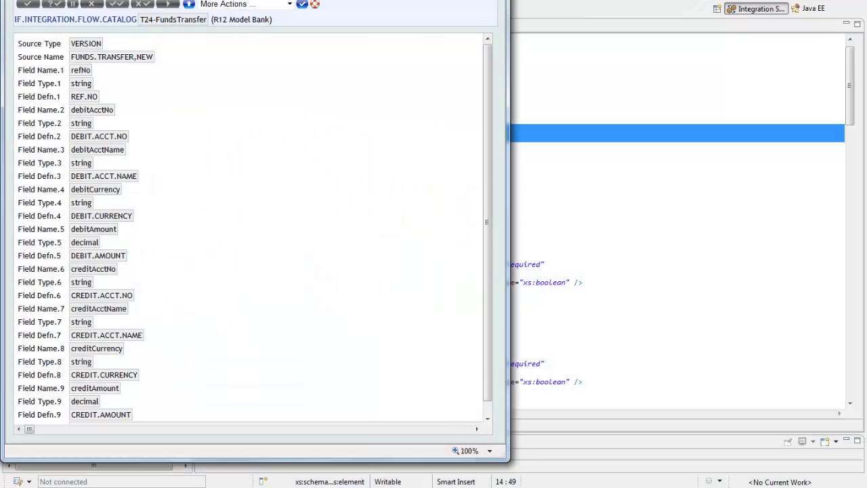
drag(246, 0, 444, 2)
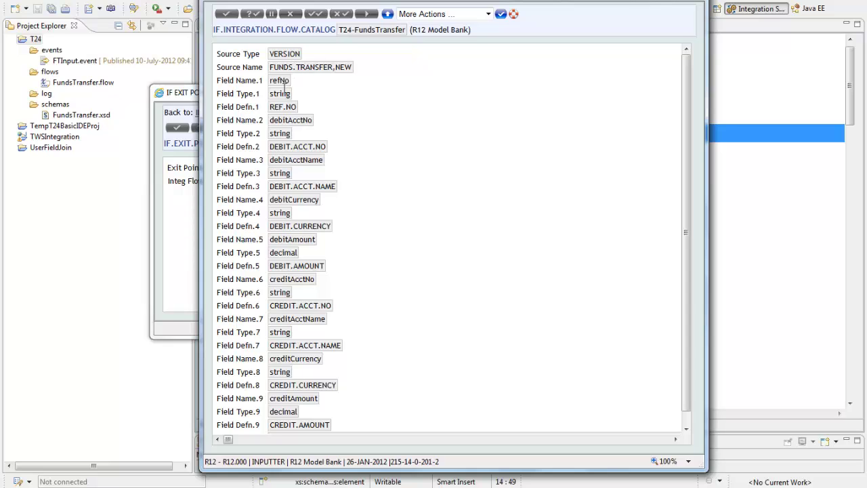
drag(296, 107, 270, 107)
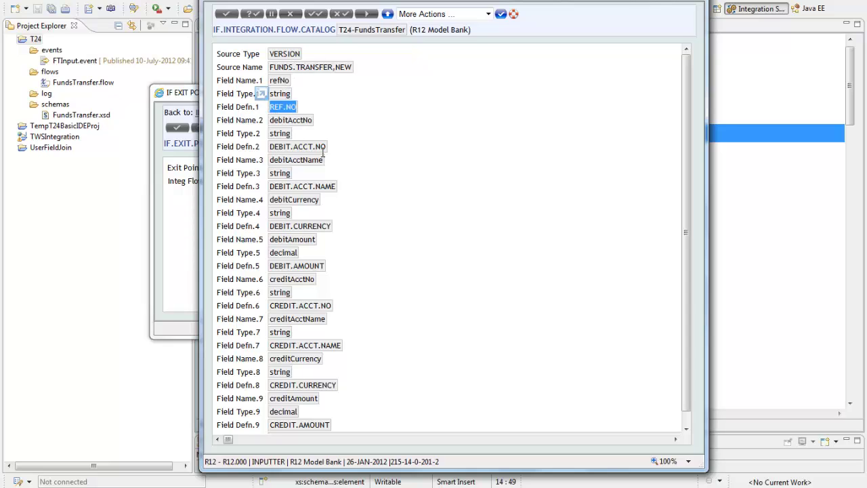
drag(325, 147, 270, 147)
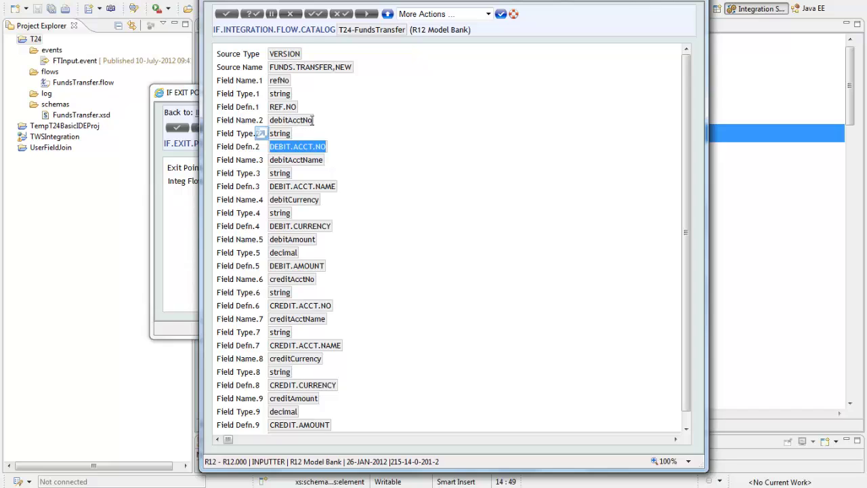
drag(313, 120, 270, 120)
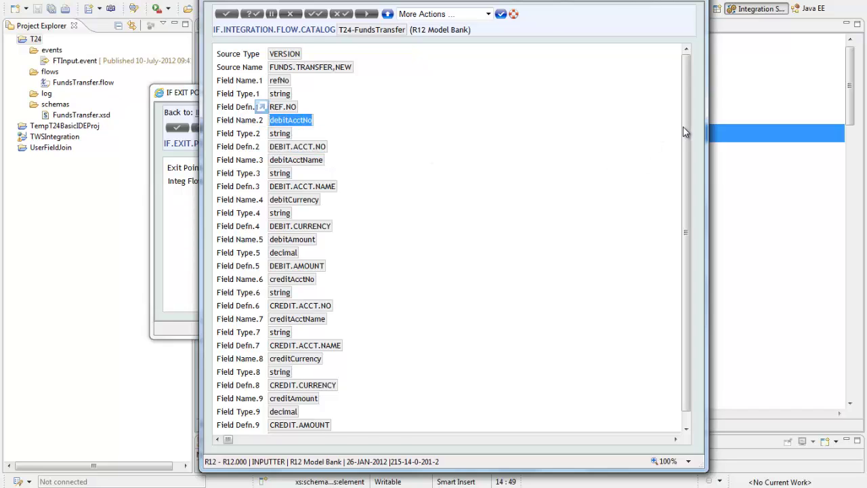
drag(682, 126, 686, 175)
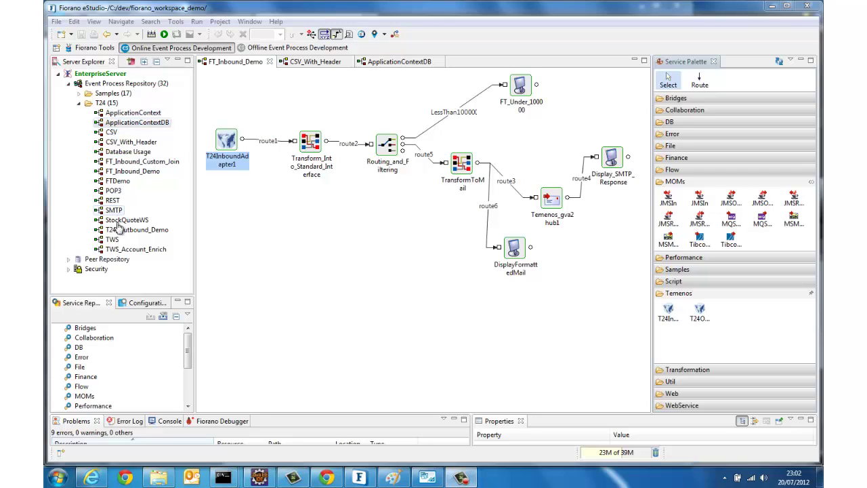
click(115, 124)
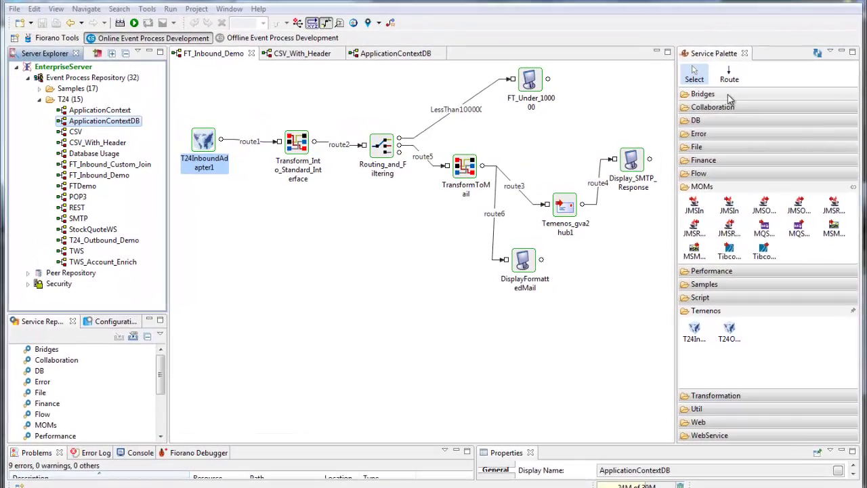
click(716, 97)
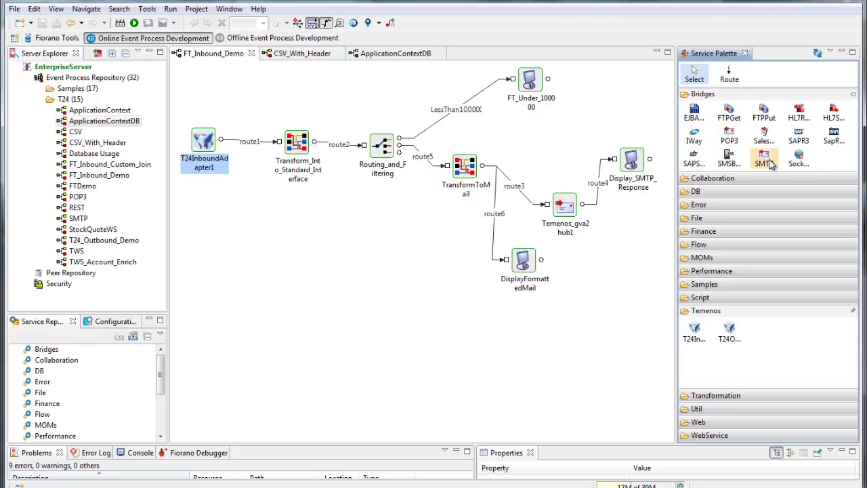
click(719, 192)
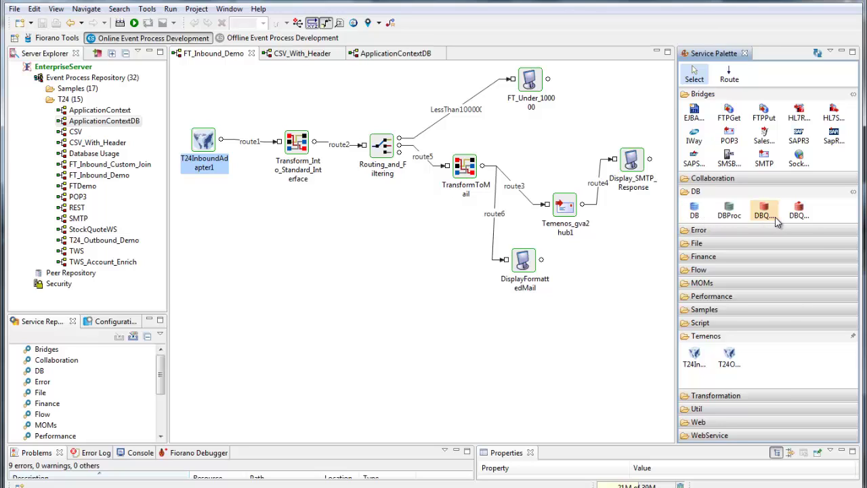
click(726, 282)
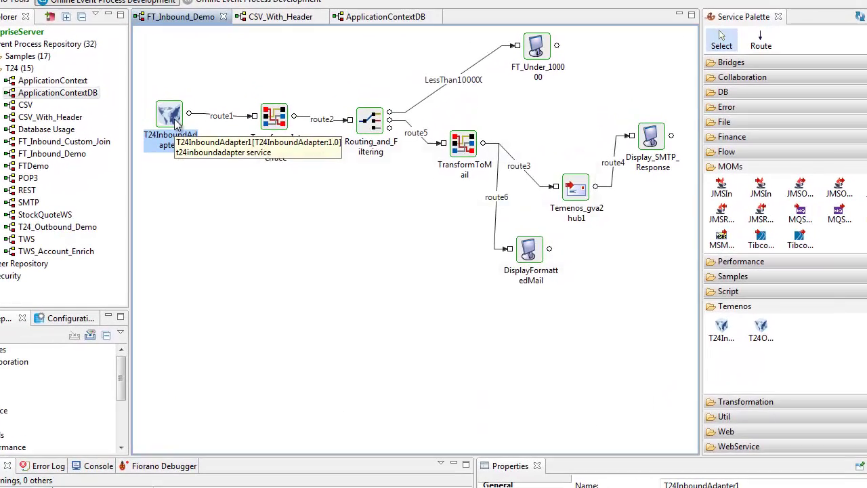
- Open T24InboundAdapter1's wizard, keep the TAFC Agent connection type and review its agent settings
double_click(171, 117)
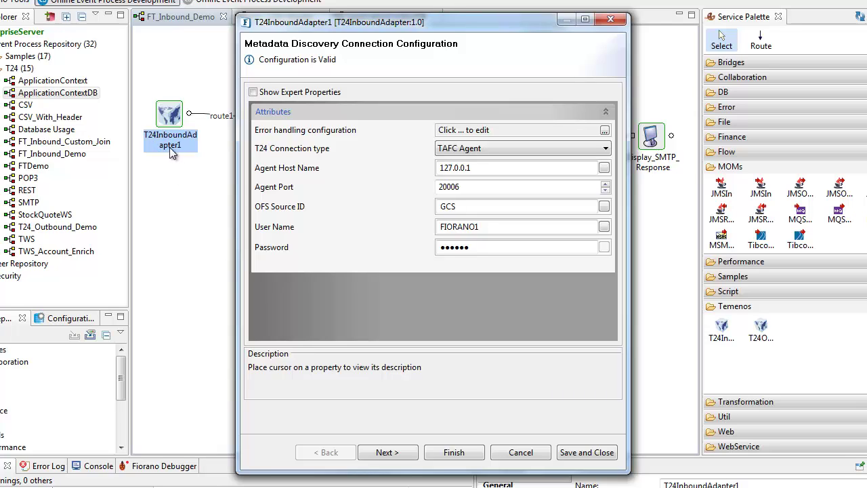
click(486, 151)
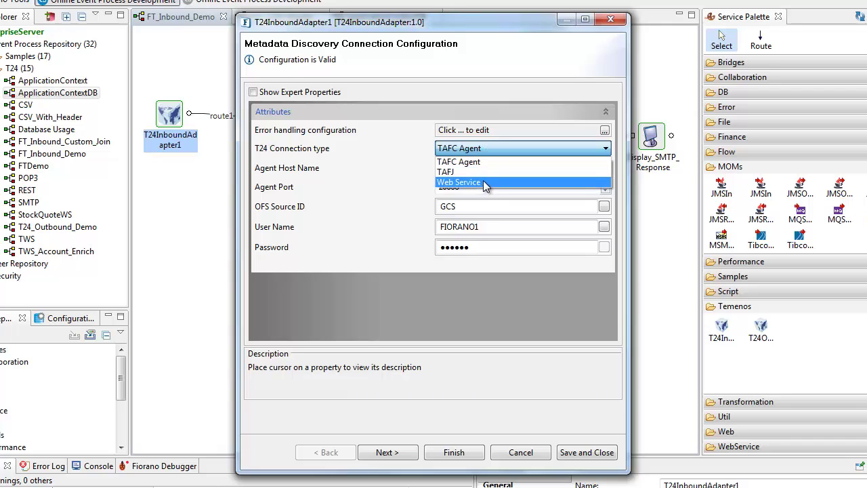
click(478, 161)
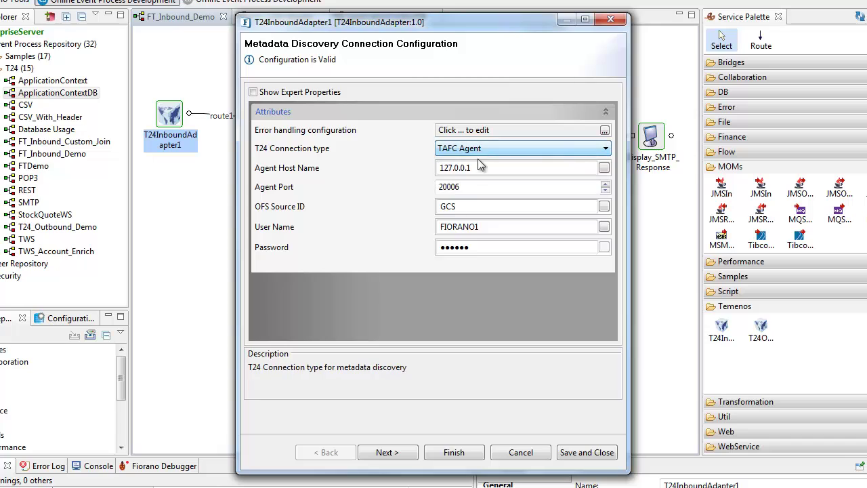
click(476, 184)
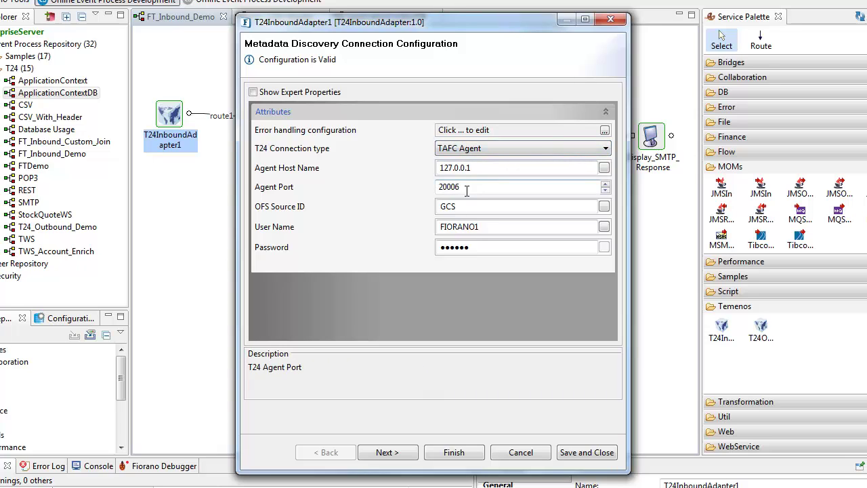
click(465, 206)
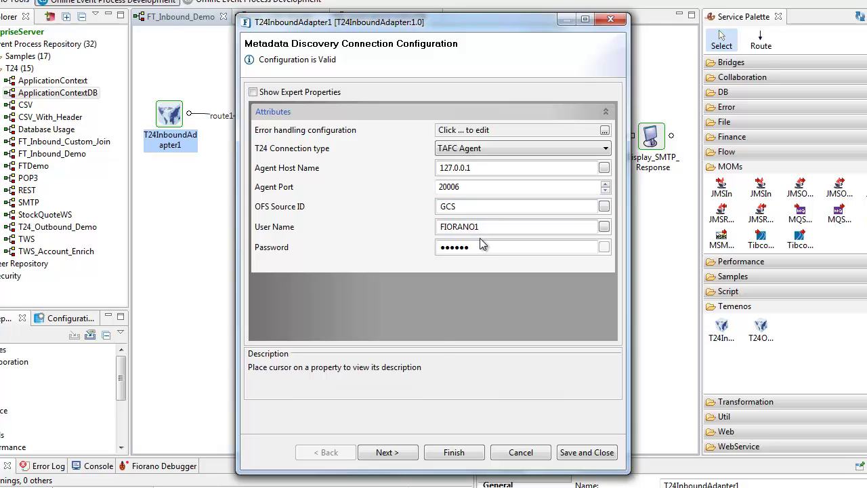
click(398, 453)
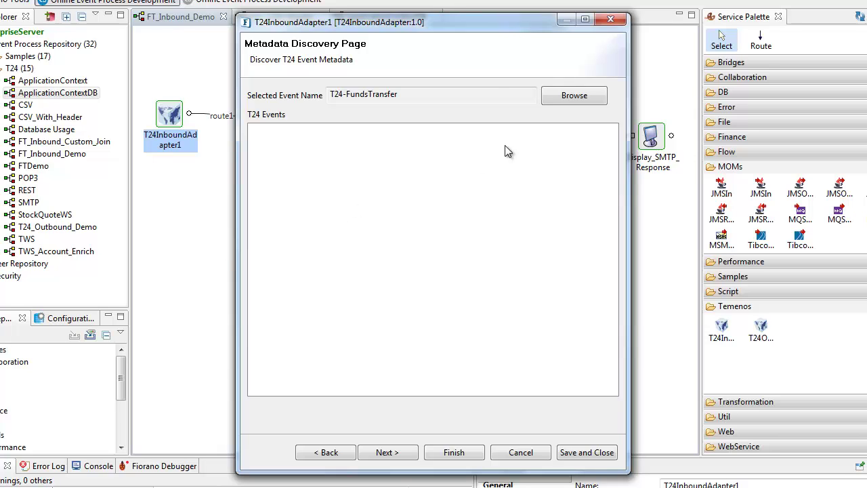
- Browse the T24 events, choose T24-FundsTransfer, and move on to runtime connection settings
click(557, 98)
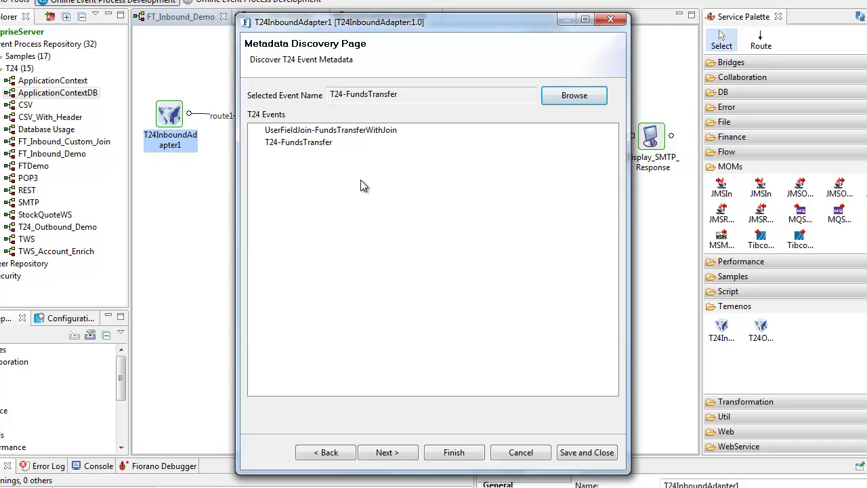
click(298, 143)
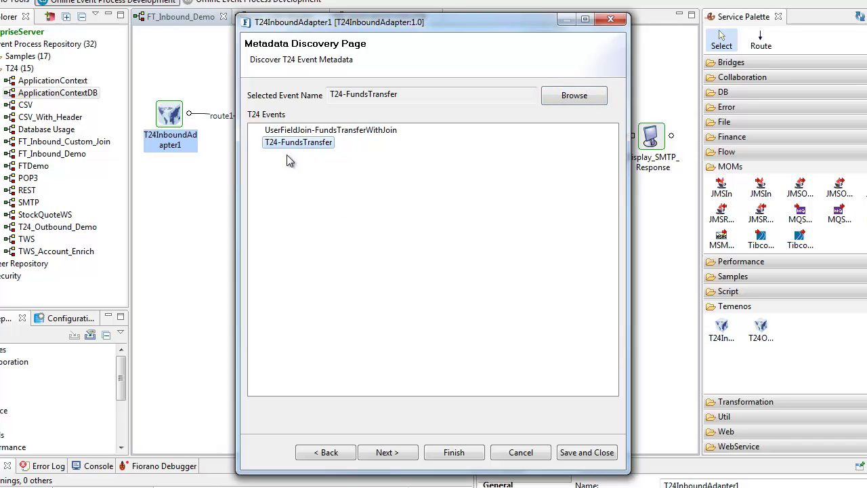
click(387, 452)
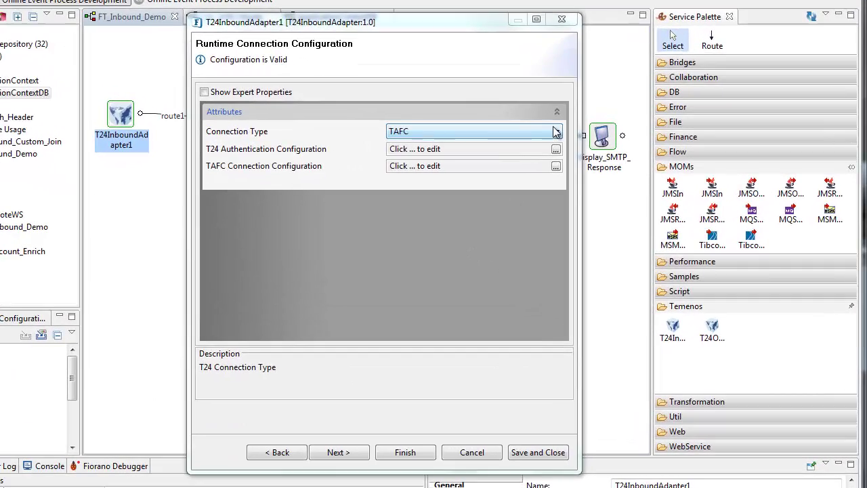
- Keep TAFC as the runtime connection and review the T24 Authentication and TAFC Connection settings unchanged
click(574, 153)
click(555, 131)
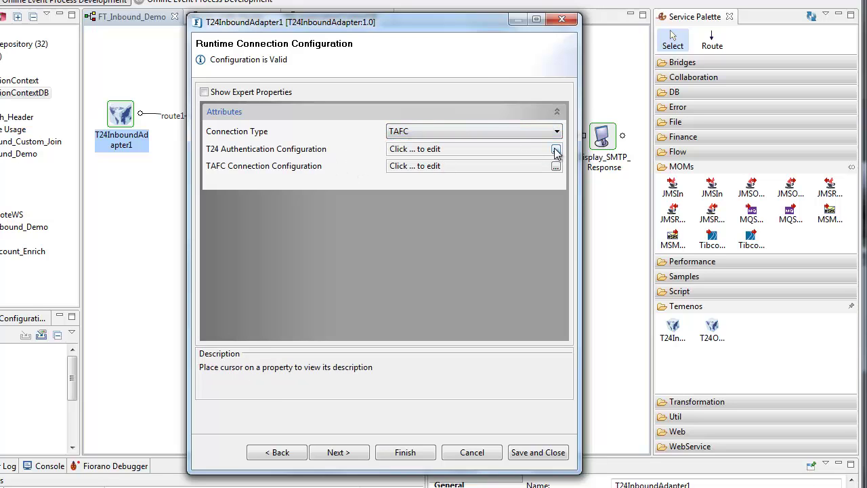
click(555, 149)
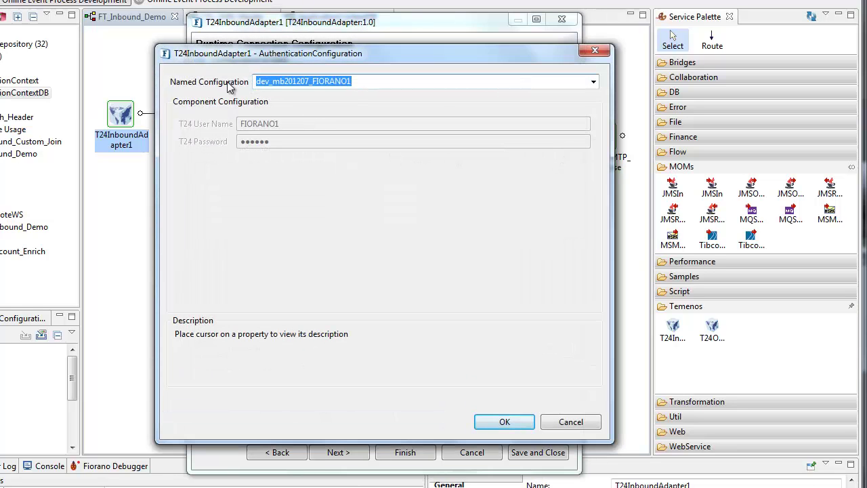
drag(258, 81, 272, 82)
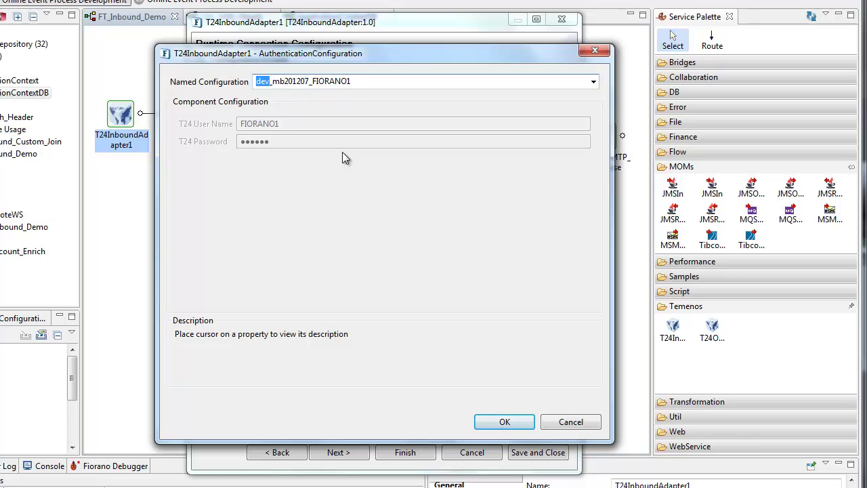
click(570, 420)
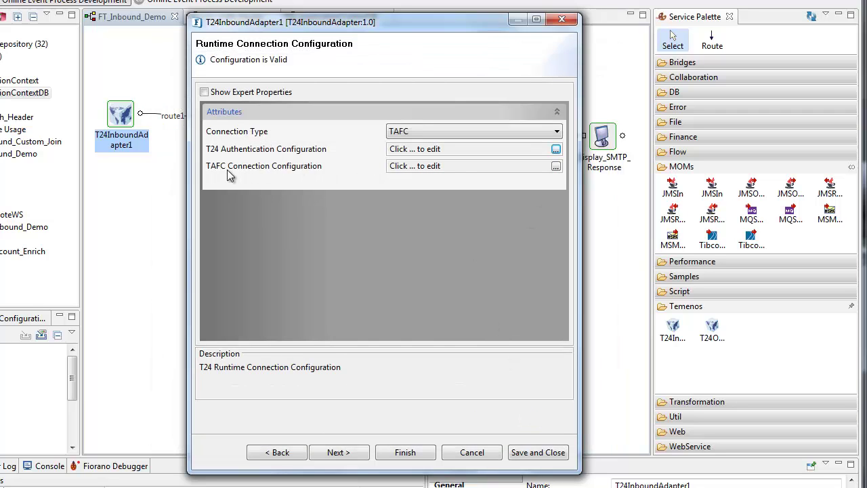
click(555, 166)
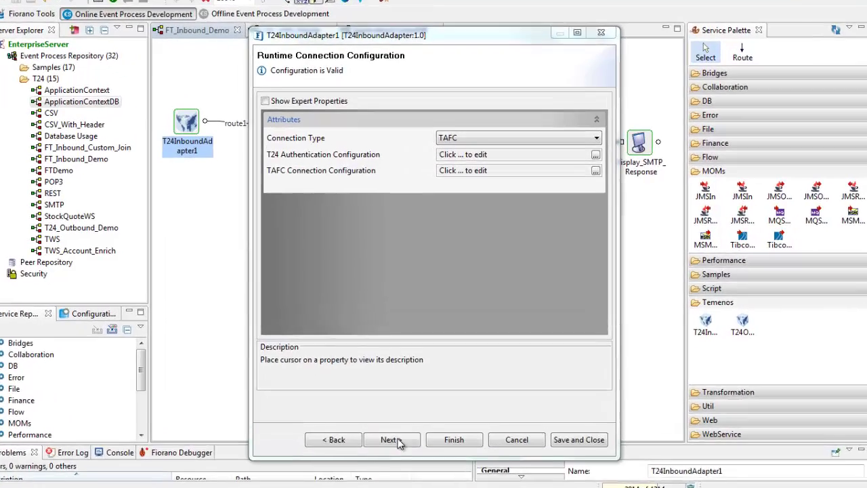
click(397, 440)
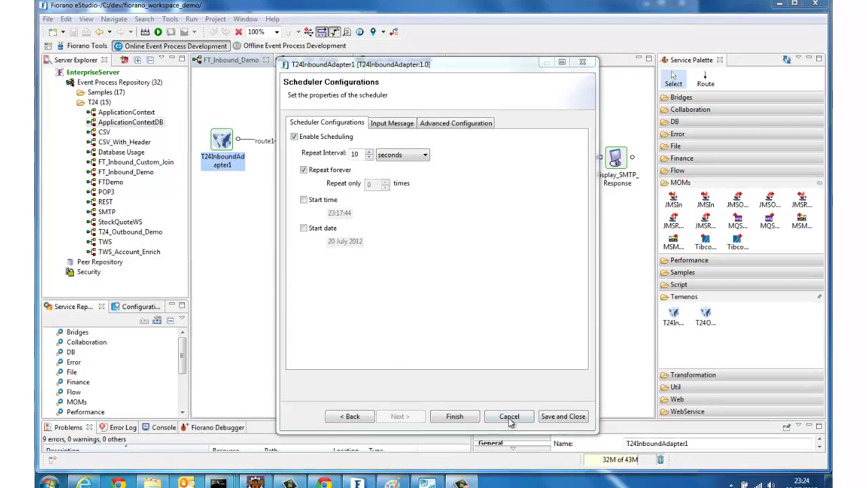
- Close the adapter wizard without saving and open the OUT_EVENT port's schema viewer
click(509, 416)
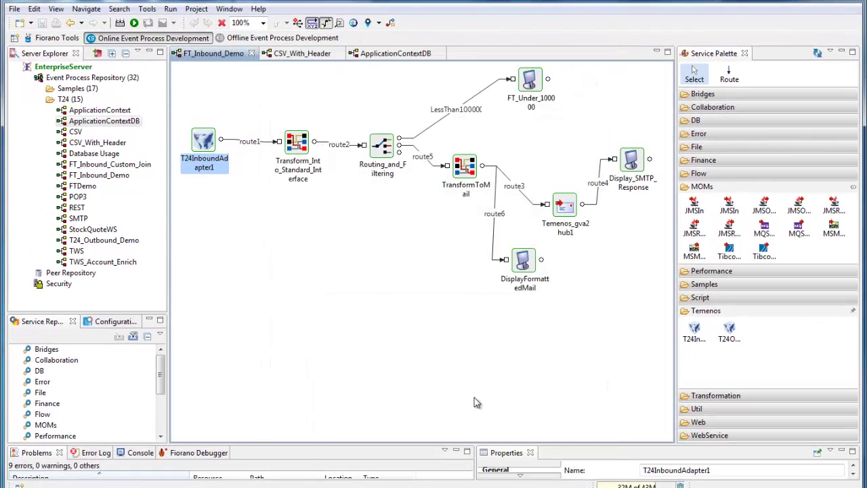
click(222, 142)
right_click(221, 143)
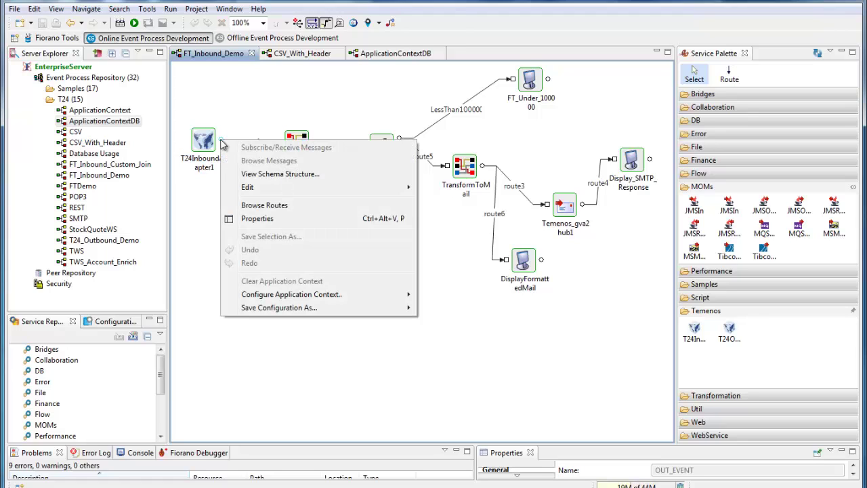
click(264, 174)
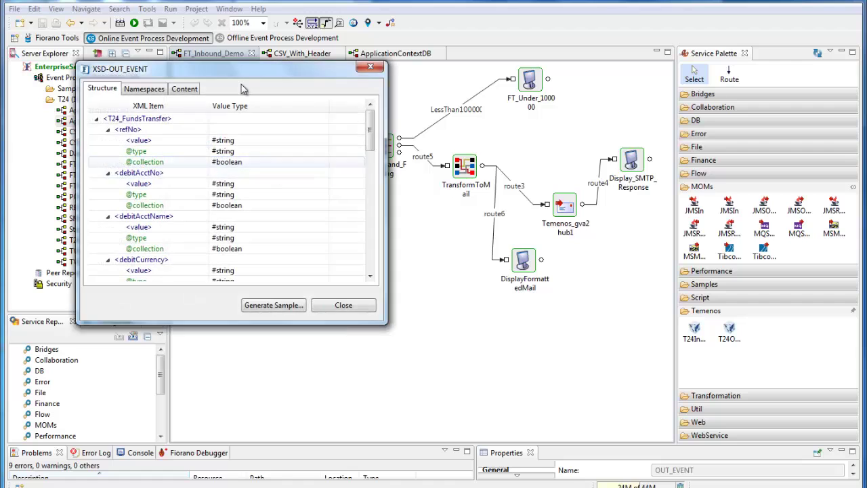
- Show the schema as indented XML in an enlarged window, reviewing the application to transactionStage lines
drag(302, 82, 482, 78)
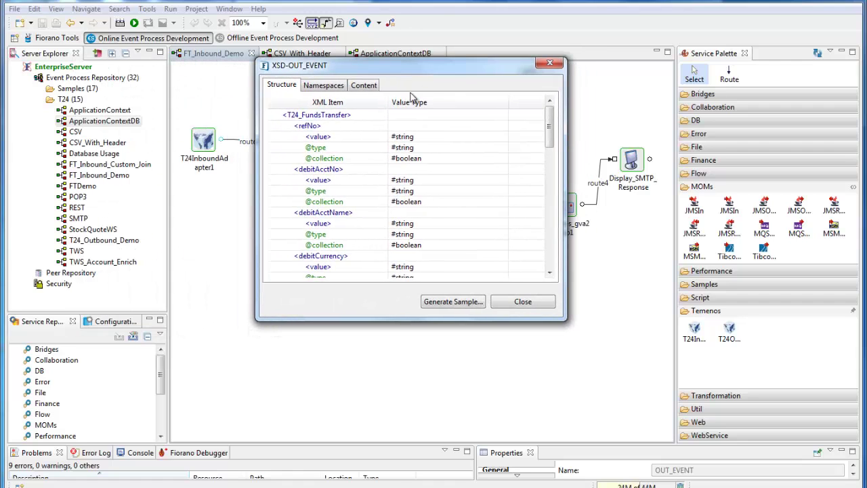
click(372, 92)
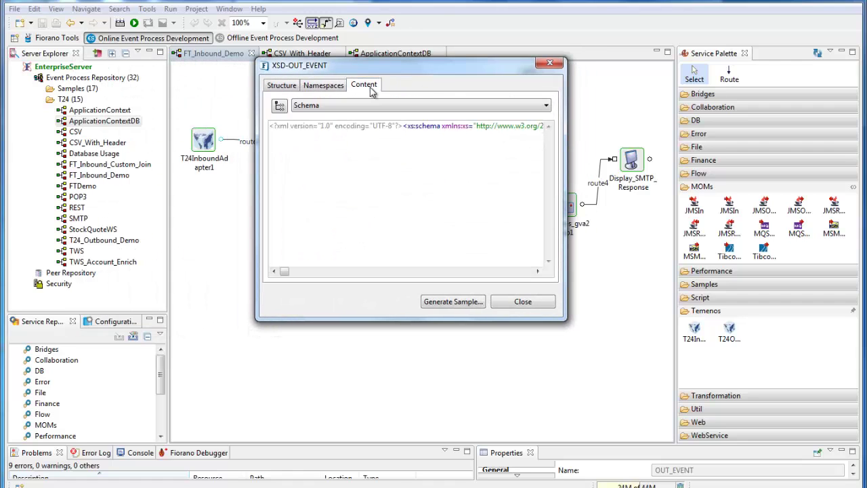
click(280, 108)
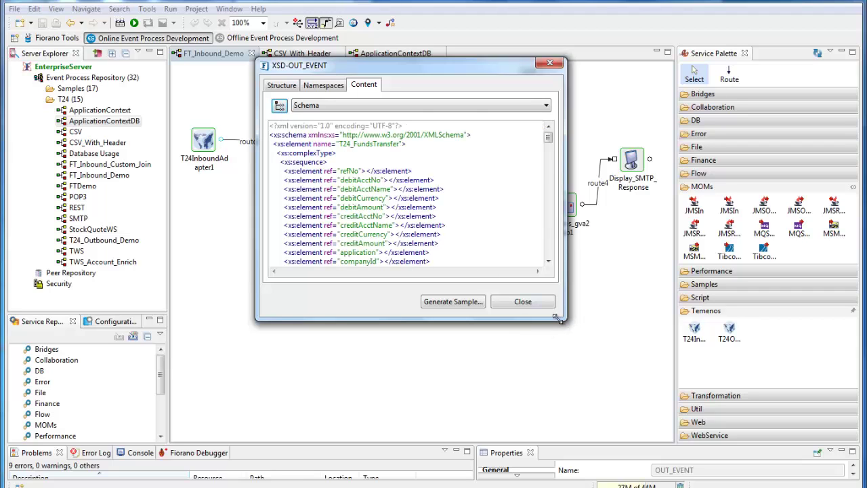
drag(563, 319, 550, 402)
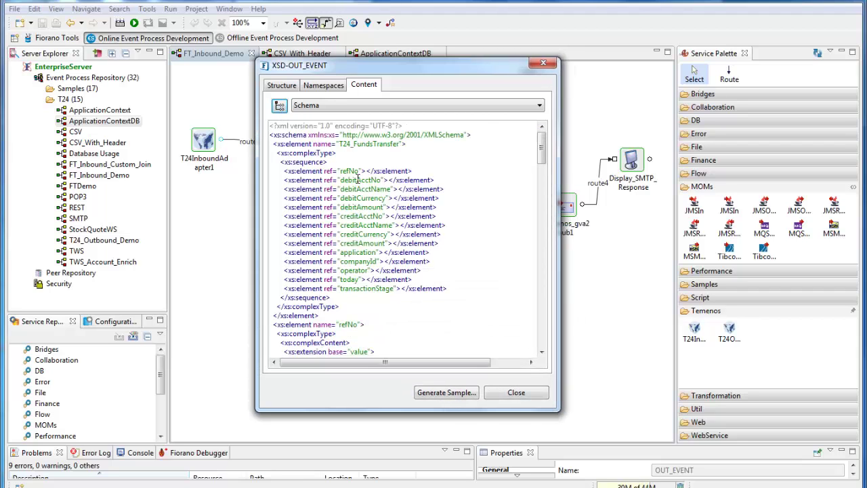
drag(358, 178, 399, 296)
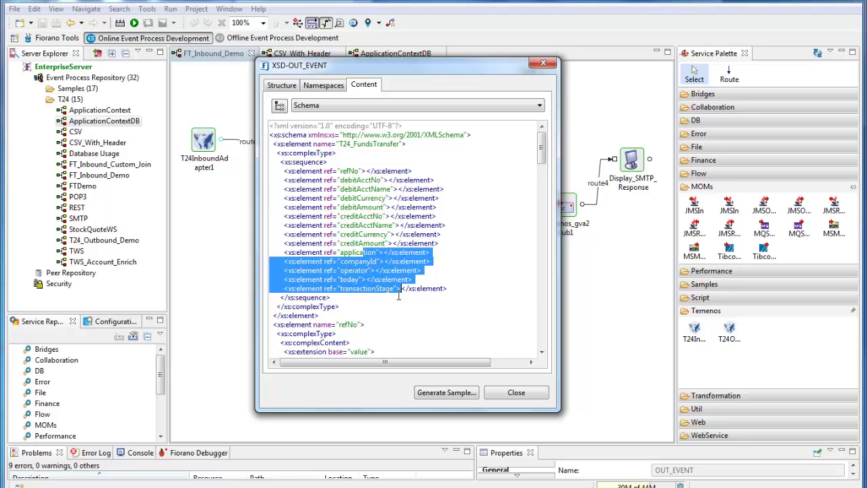
click(465, 292)
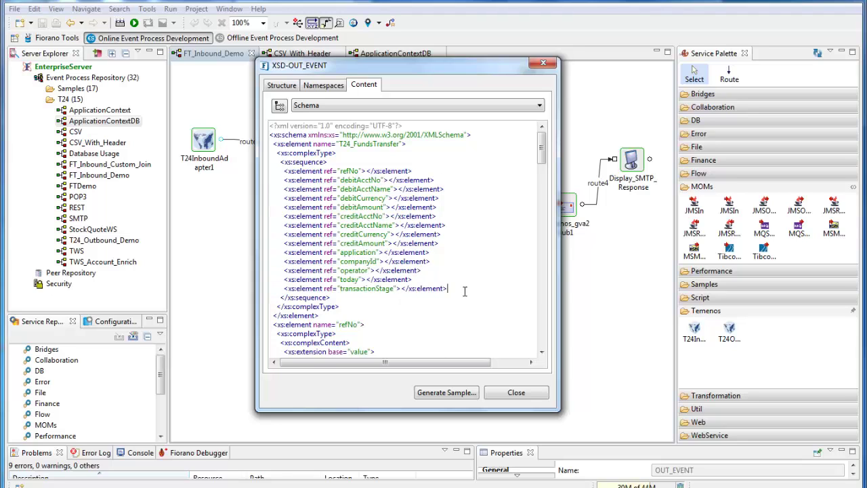
- Close the schema viewer and open the Transform_Into_Standard_Interface mapping editor
click(516, 393)
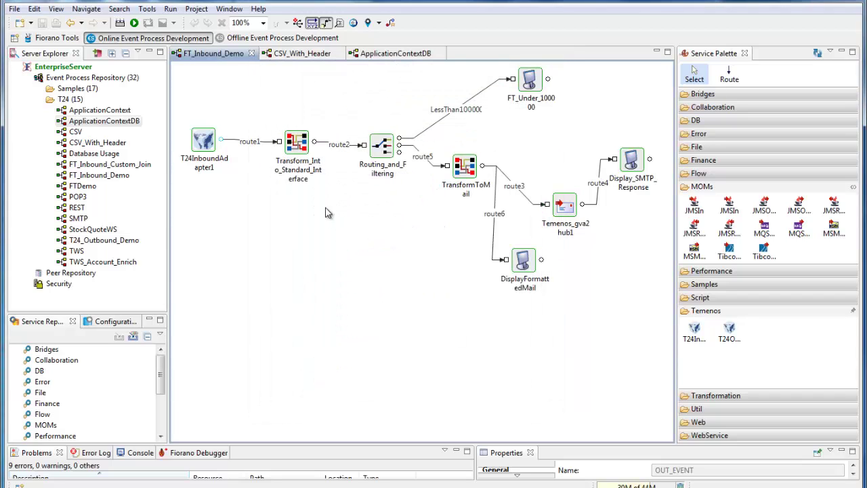
click(722, 396)
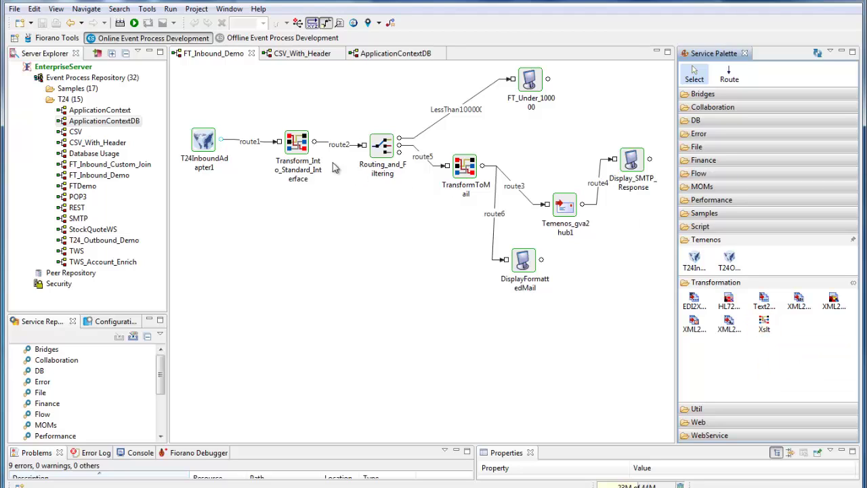
double_click(296, 147)
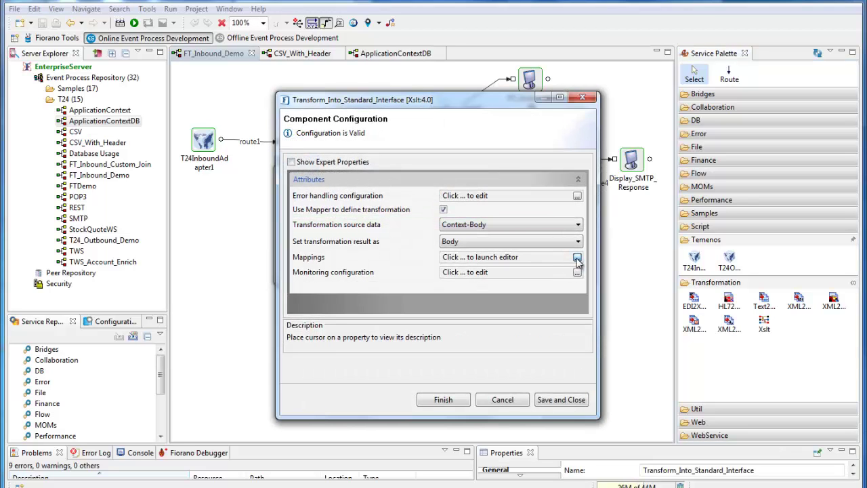
click(576, 259)
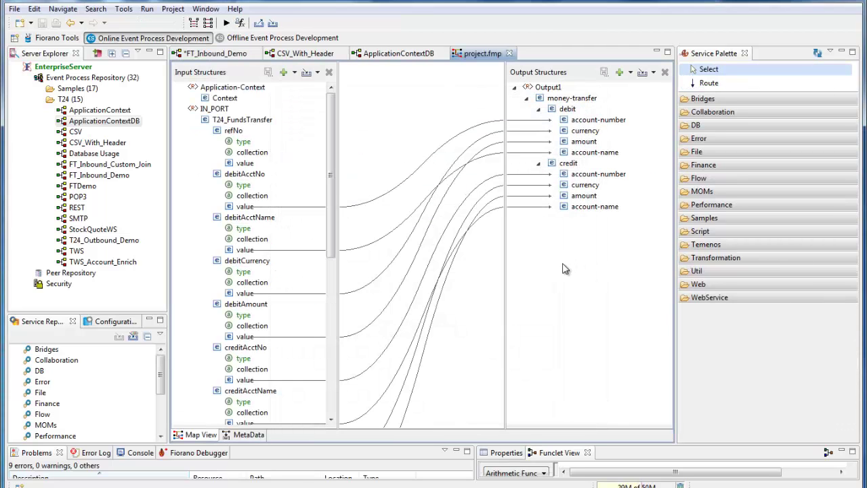
- Enlarge the funclet and problems area and inspect the debitAcctNo to account-number mapping
drag(331, 172, 331, 198)
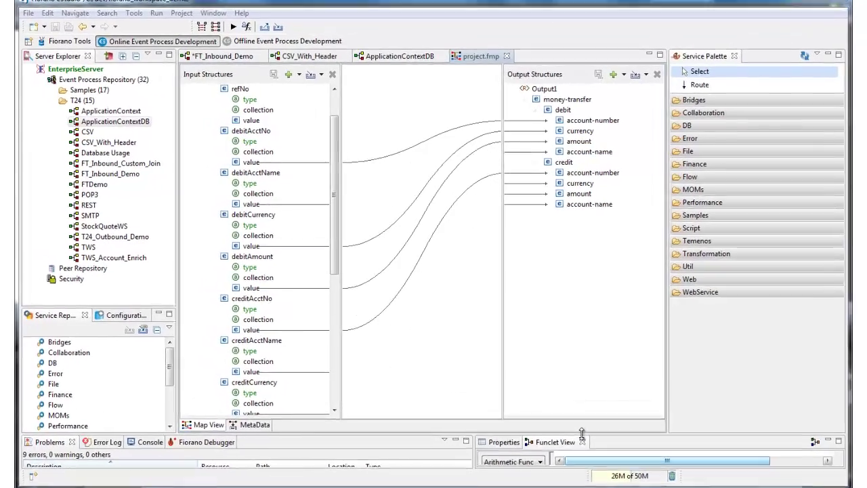
drag(581, 433, 578, 296)
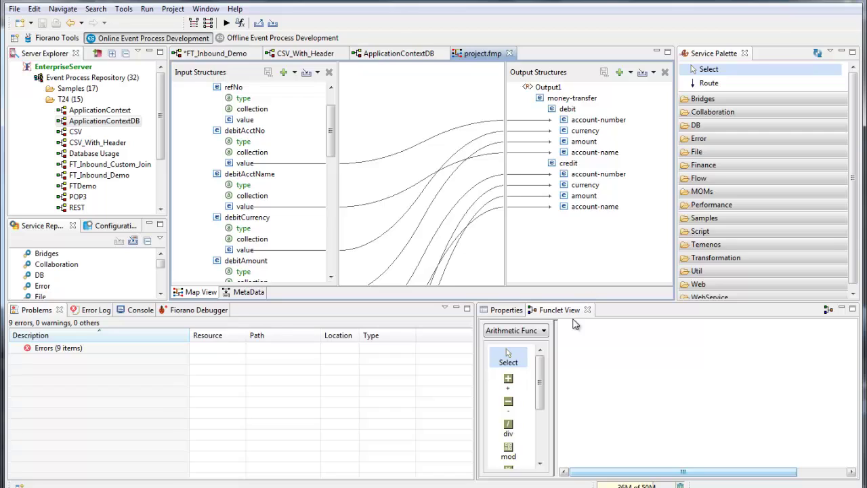
click(466, 125)
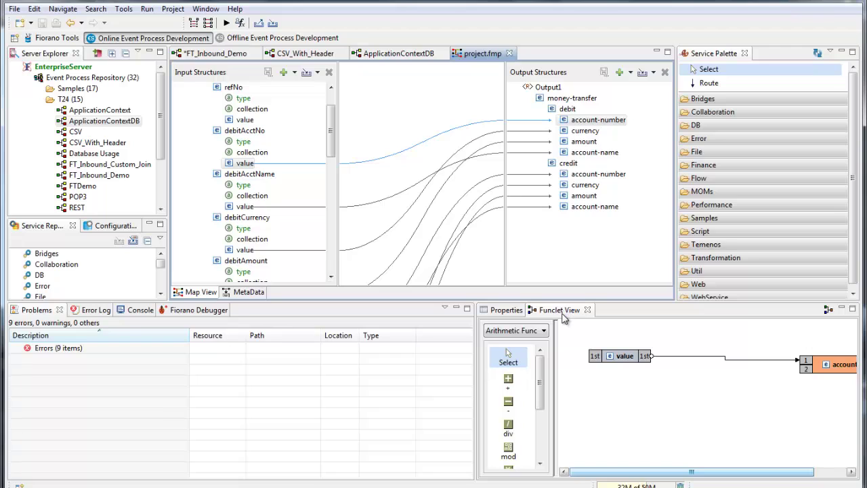
- Browse the Funclet View function categories, then close the mapper and transform configuration unchanged
click(544, 331)
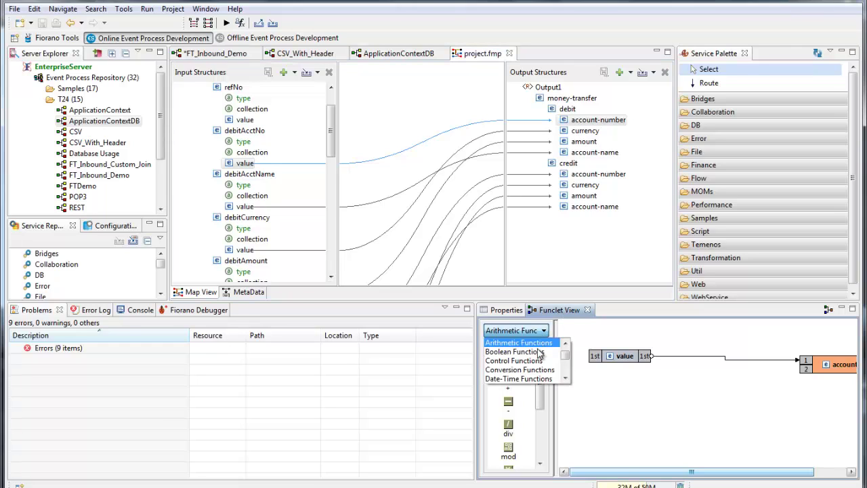
click(565, 379)
click(565, 379)
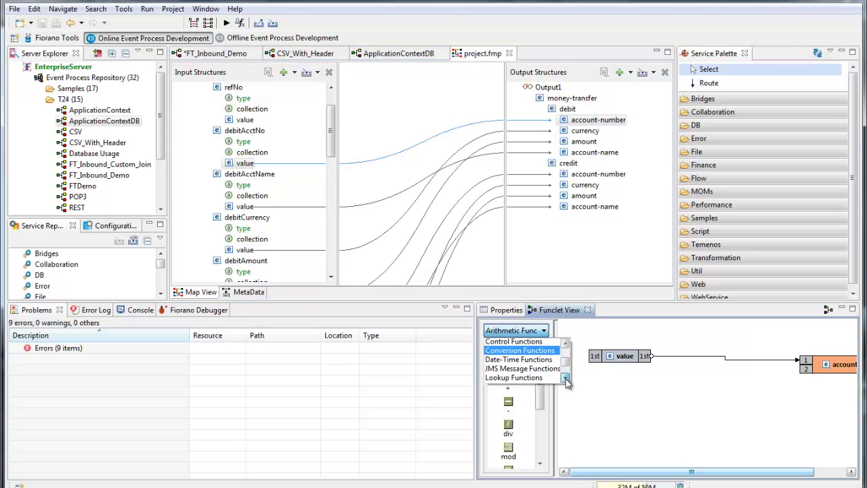
click(565, 380)
click(566, 379)
click(565, 379)
click(566, 379)
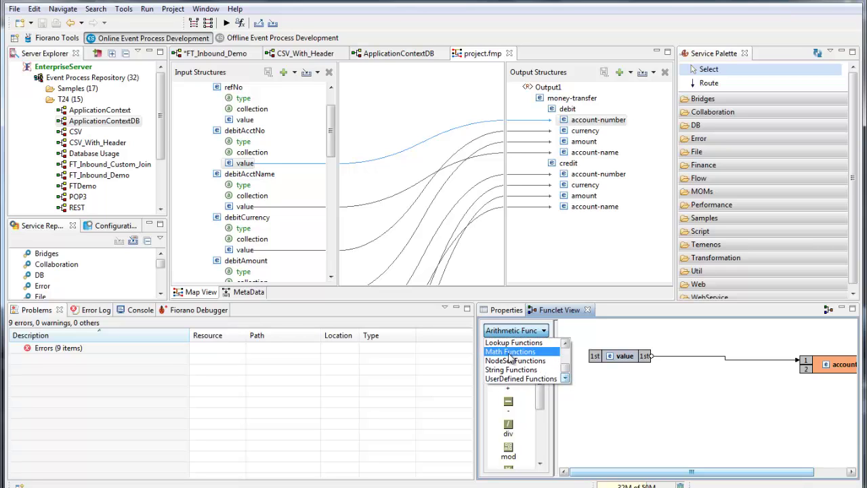
click(666, 398)
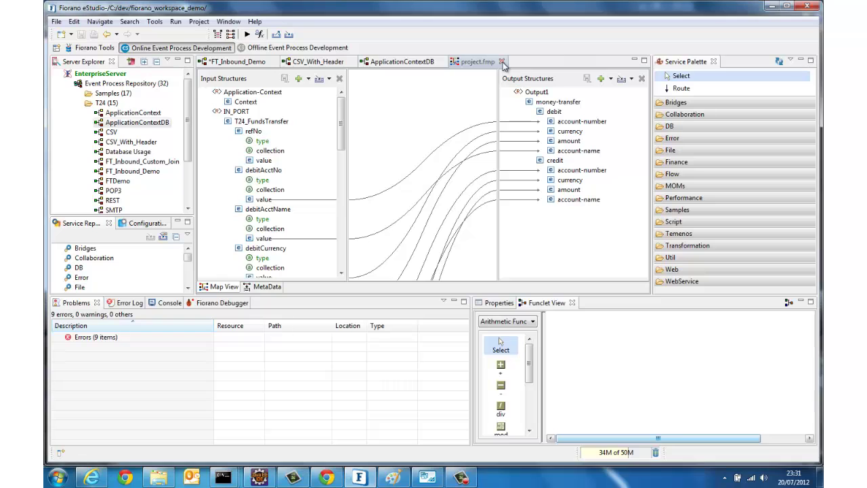
click(502, 63)
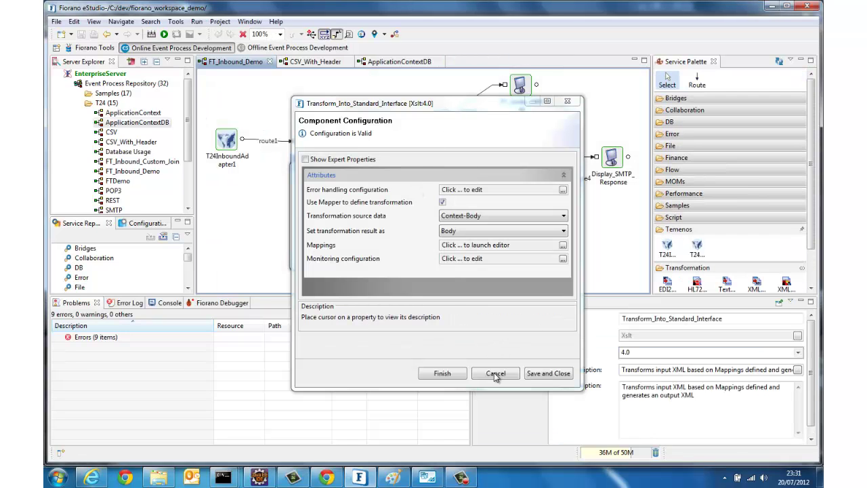
click(494, 372)
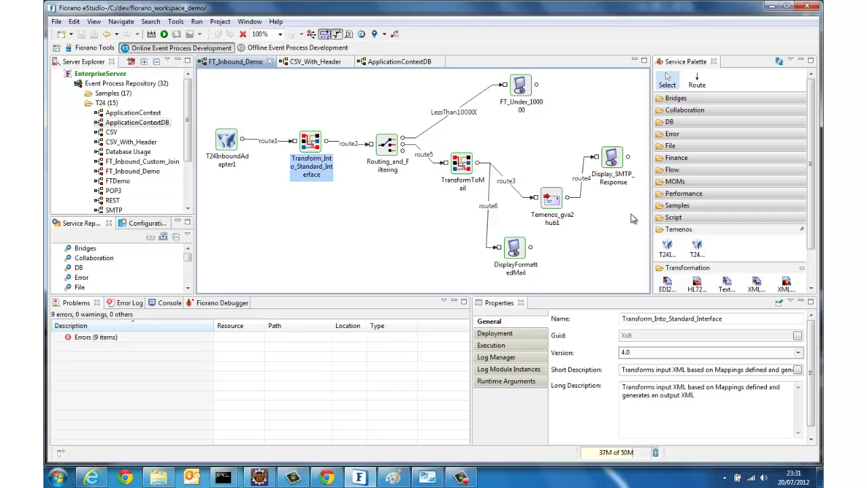
click(696, 170)
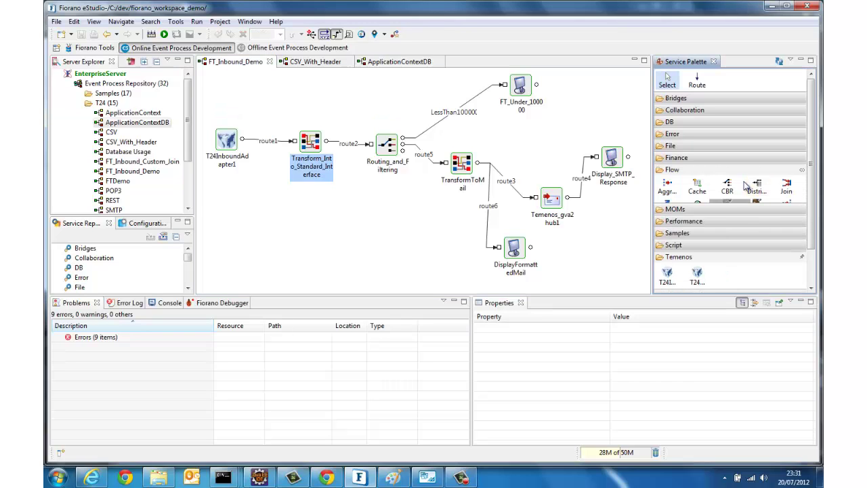
drag(744, 296, 745, 405)
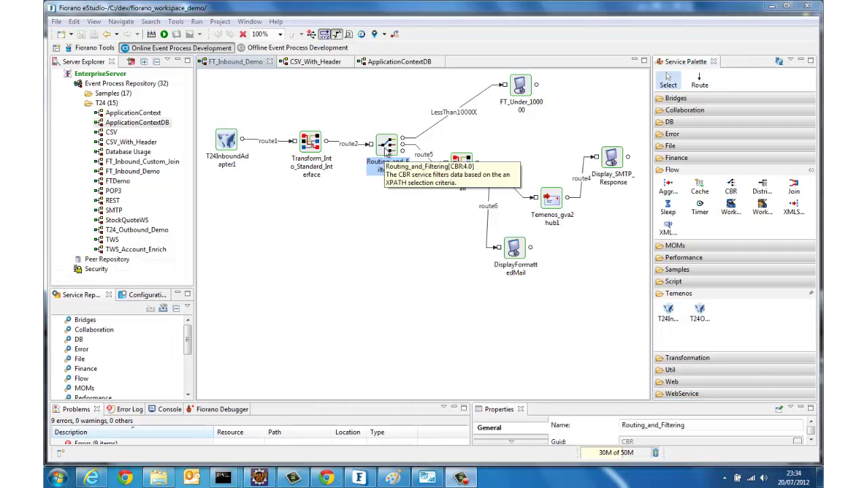
double_click(388, 150)
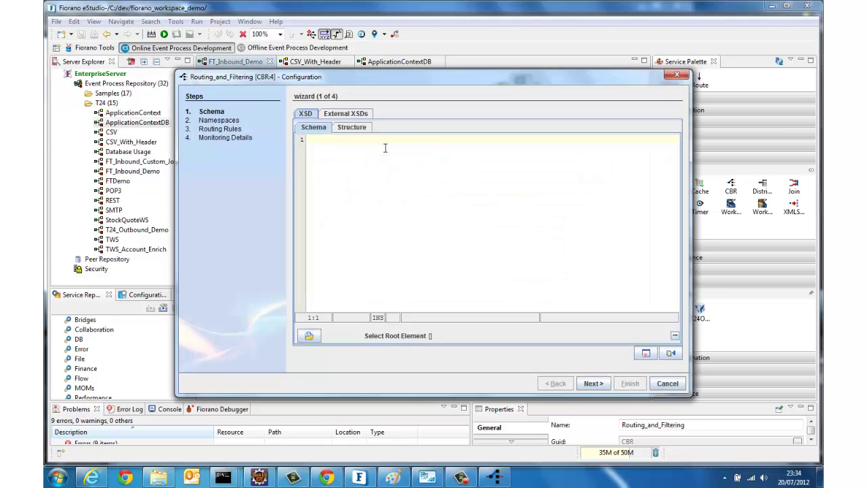
click(595, 383)
click(595, 384)
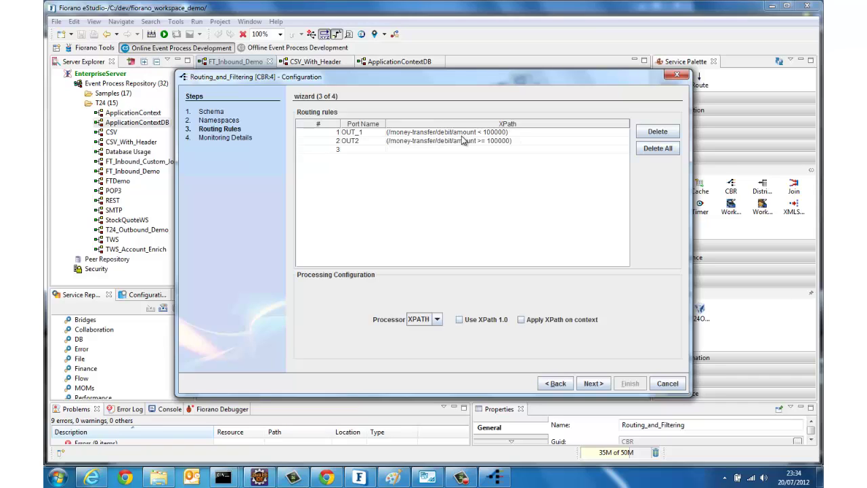
click(512, 133)
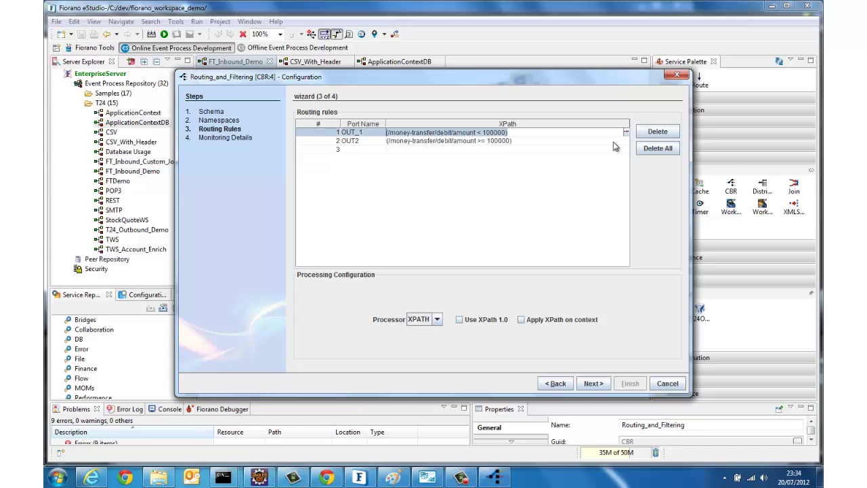
click(625, 132)
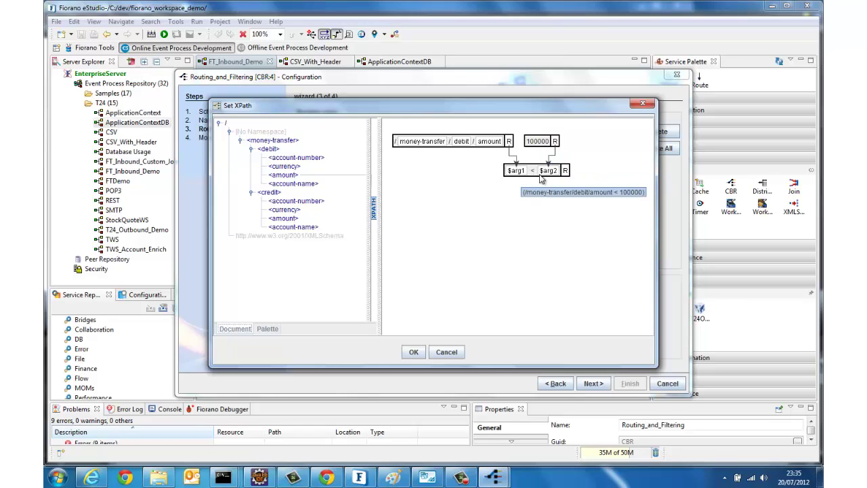
click(446, 351)
click(667, 383)
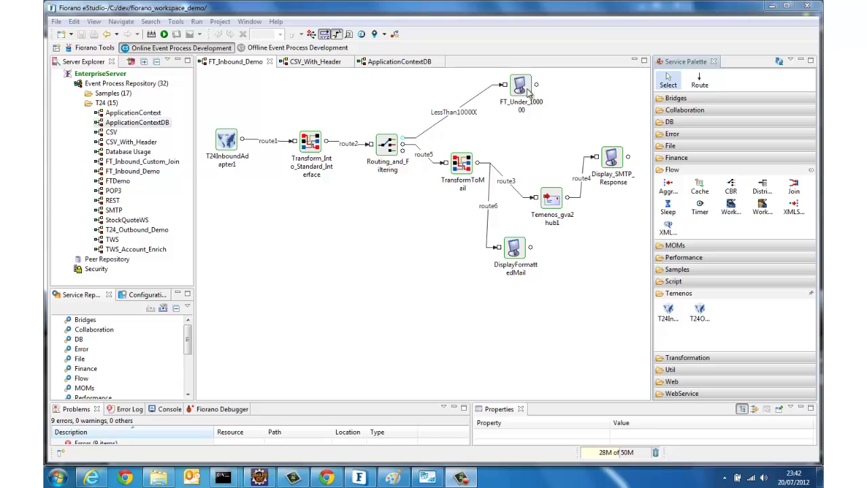
- Save and run FT_Inbound_Demo_O2, raise the FT_Under_100000 window, and bring the FUNDS.TRANSFER browser forward
click(697, 369)
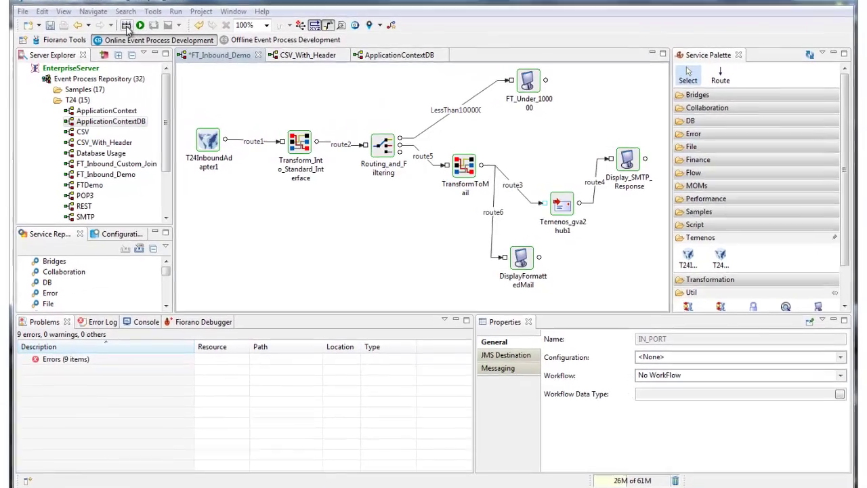
key(ctrl+s)
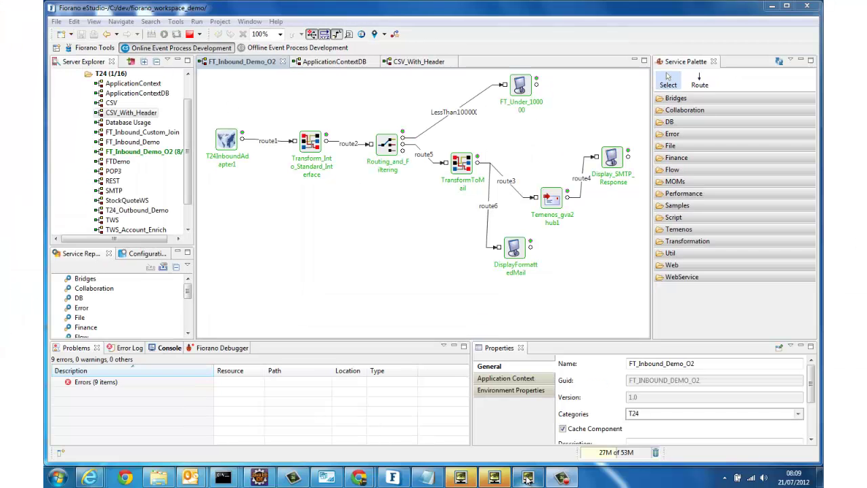
click(528, 478)
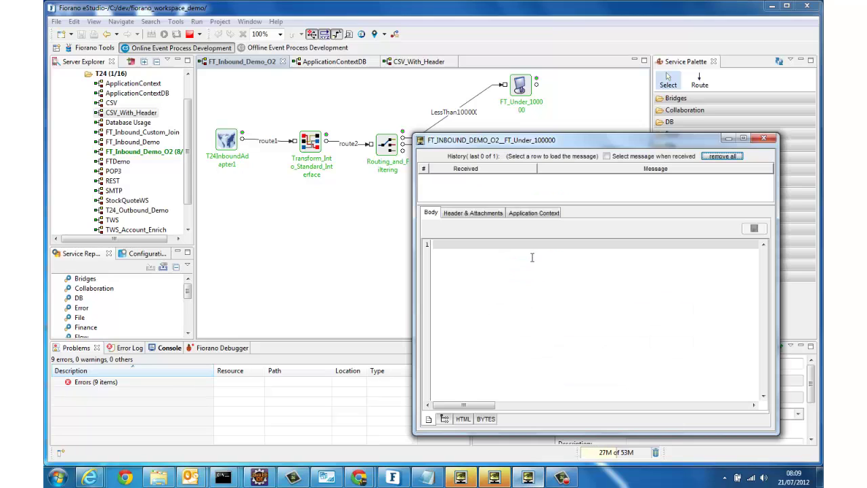
drag(533, 138, 535, 132)
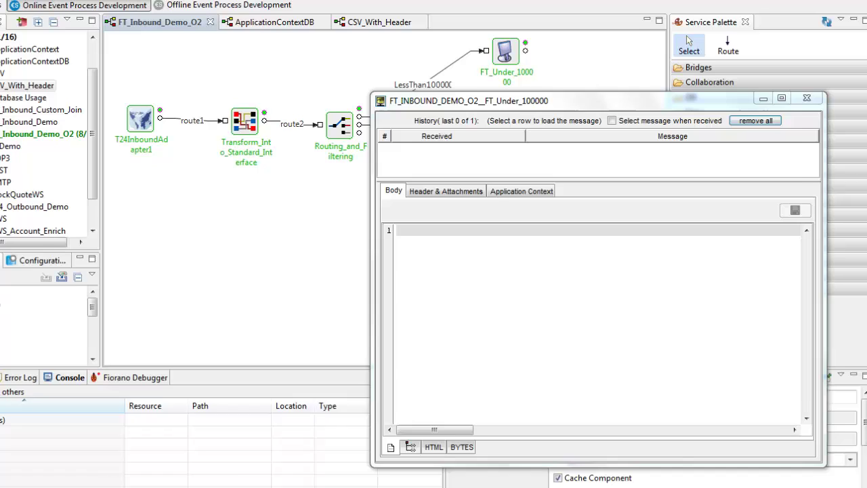
mouse_move(90, 477)
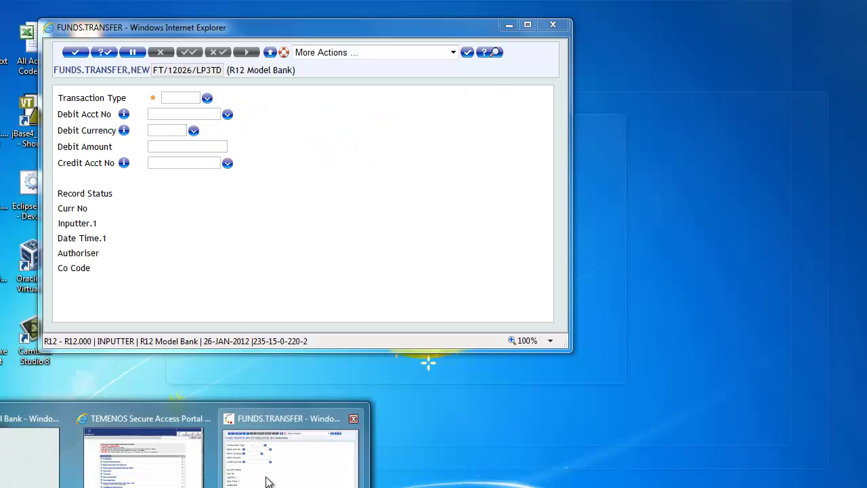
click(266, 481)
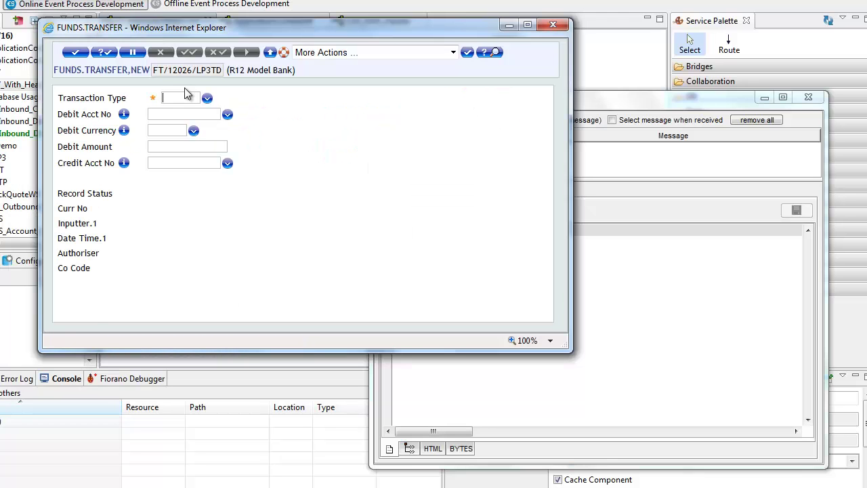
- Commit a 99000 USD AC transfer from NIKEUSD to account 13919, accepting overrides, and view the XML
click(187, 97)
text(AC)
key(Tab)
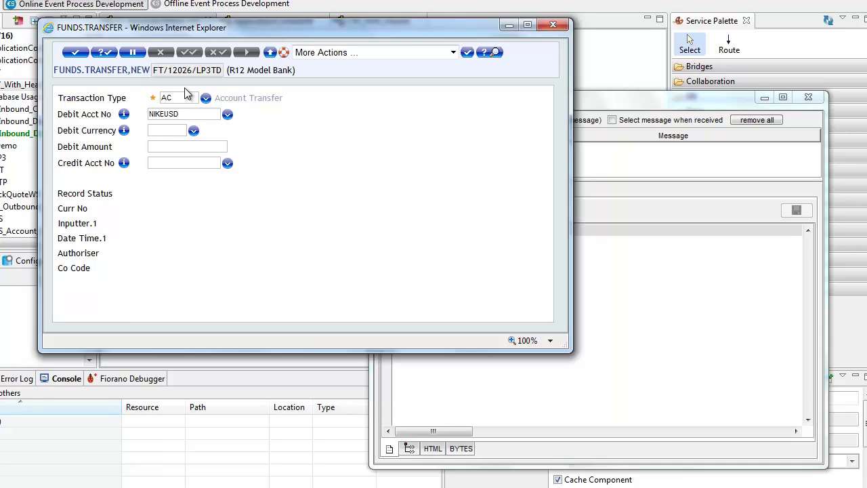
key(Tab)
key(Tab)
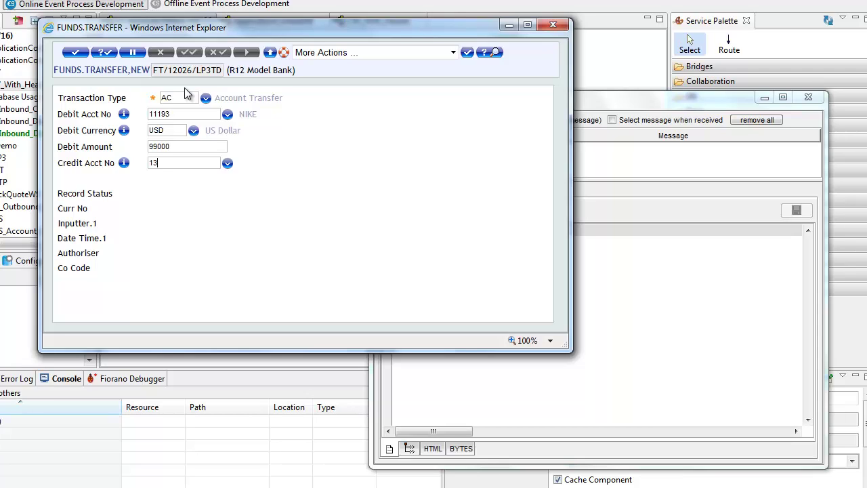
click(82, 52)
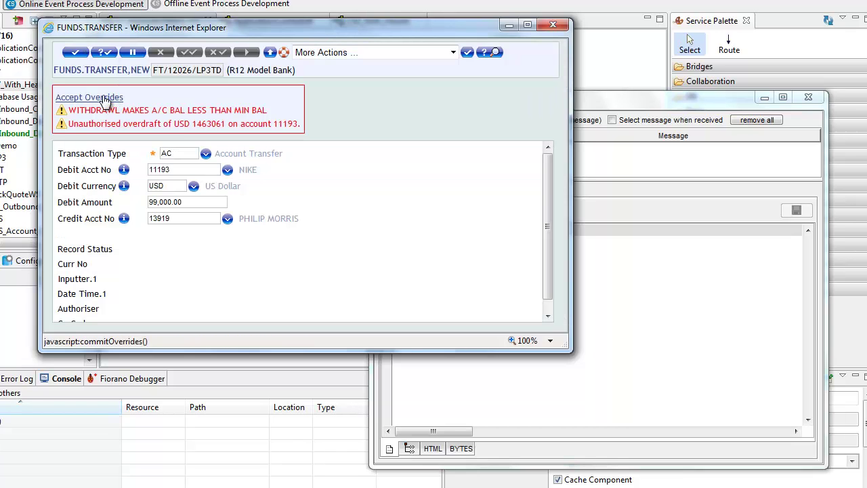
click(102, 98)
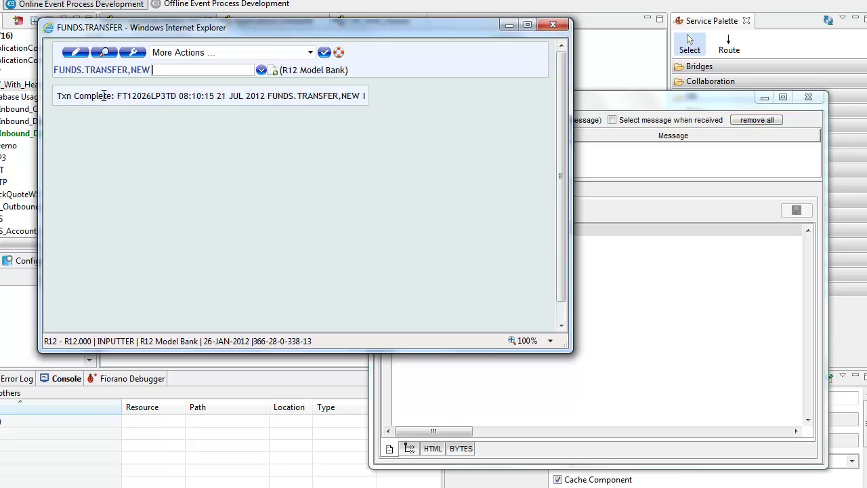
click(643, 99)
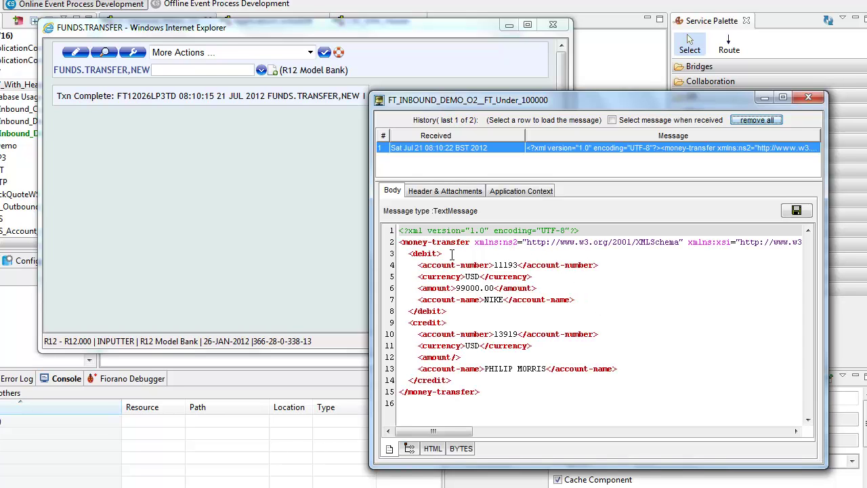
- Highlight the debit and credit parts of the received XML, then return to the FUNDS.TRANSFER browser
drag(452, 253, 543, 384)
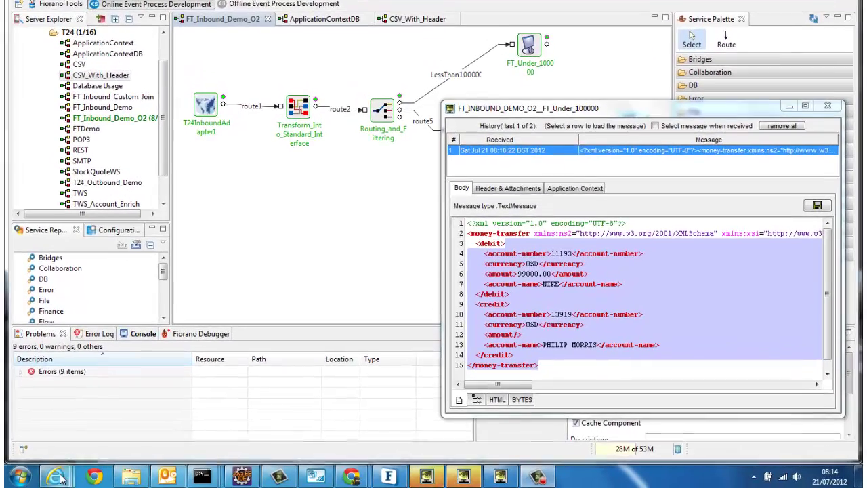
mouse_move(92, 478)
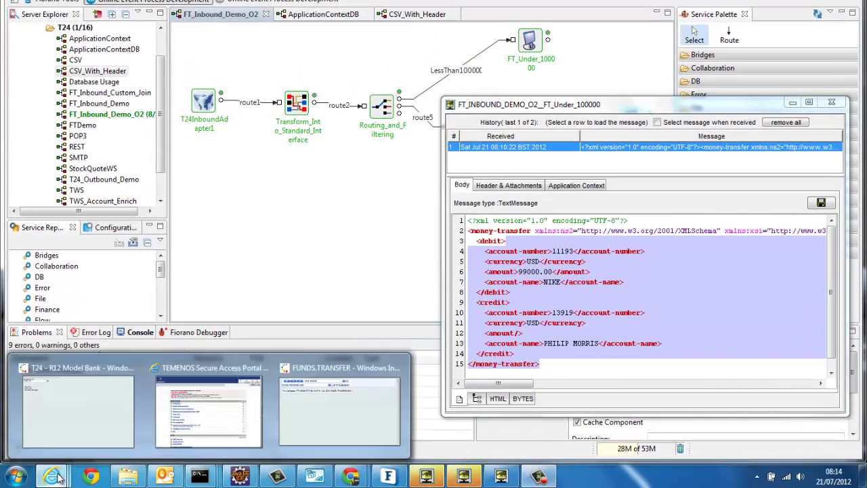
click(322, 416)
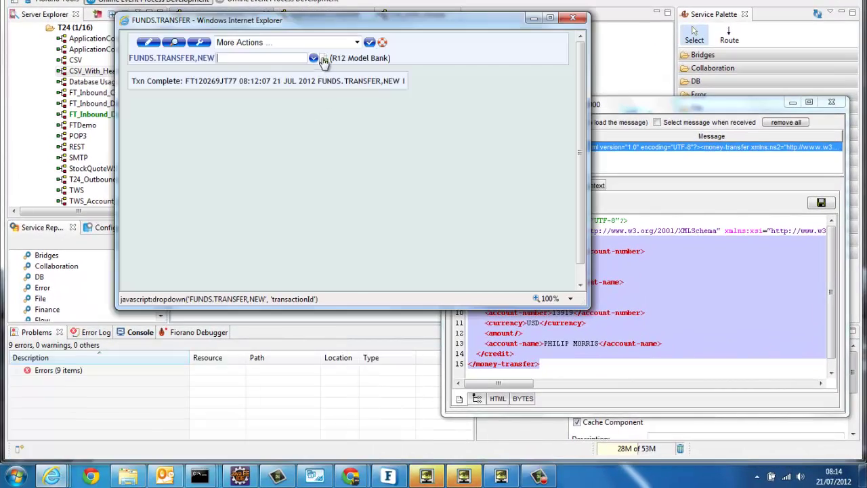
- Commit a new 101000 USD AC transfer from NIKEUSD to 13919, accepting overrides, then minimise the browser
click(324, 59)
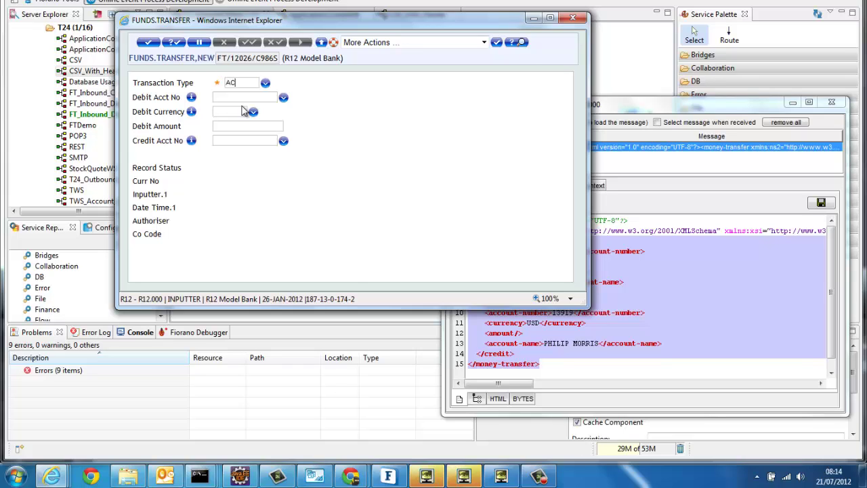
key(Tab)
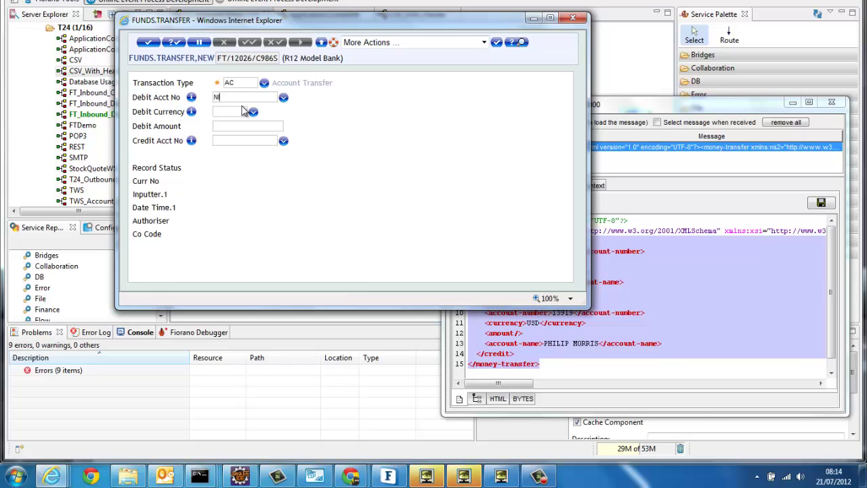
text(NIKEUSD)
key(Tab)
key(Tab)
text(1)
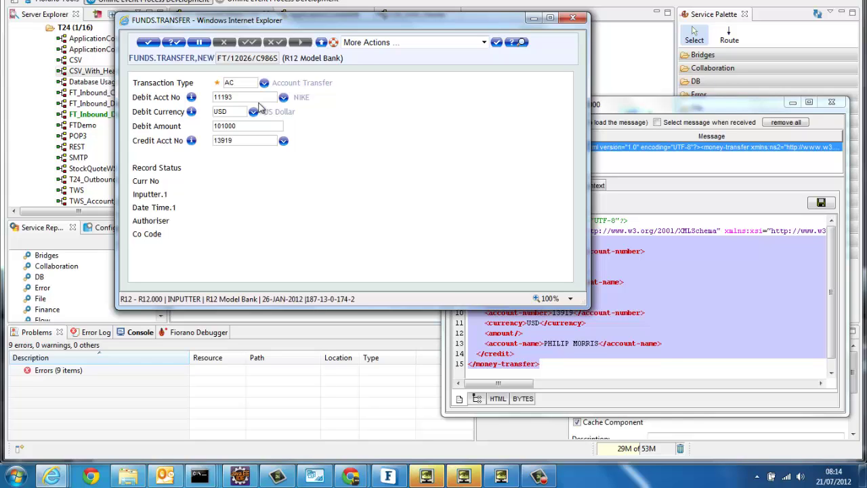
click(146, 42)
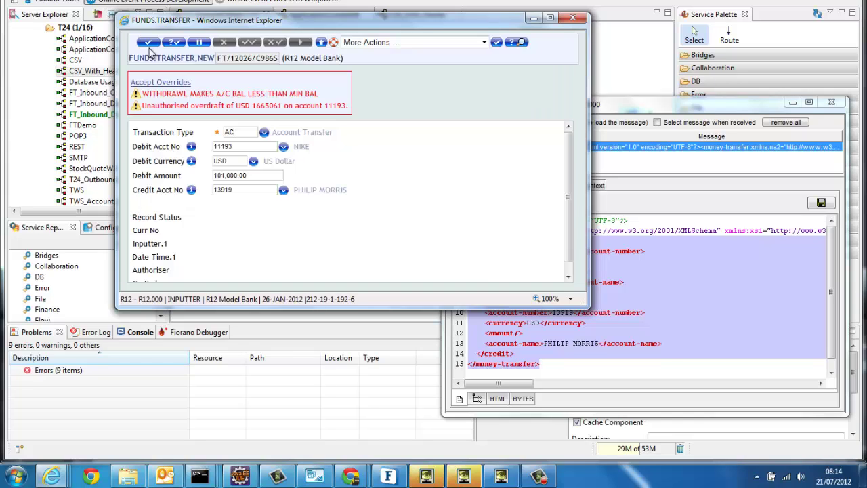
click(171, 82)
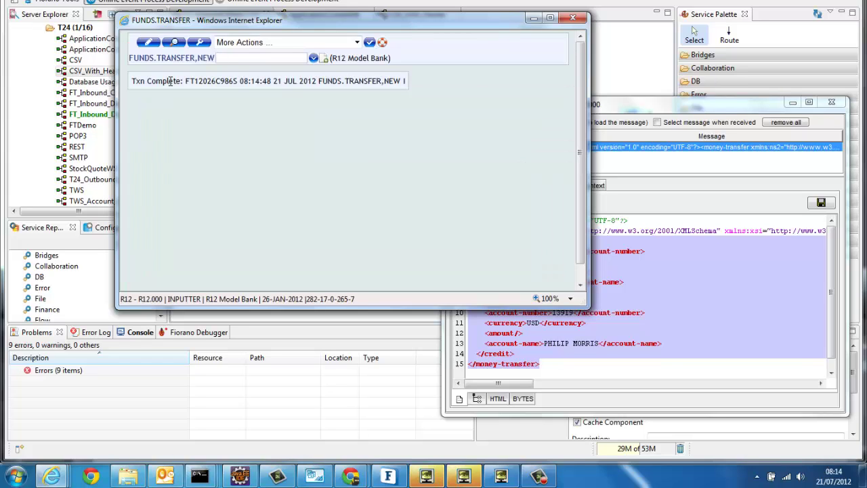
click(533, 19)
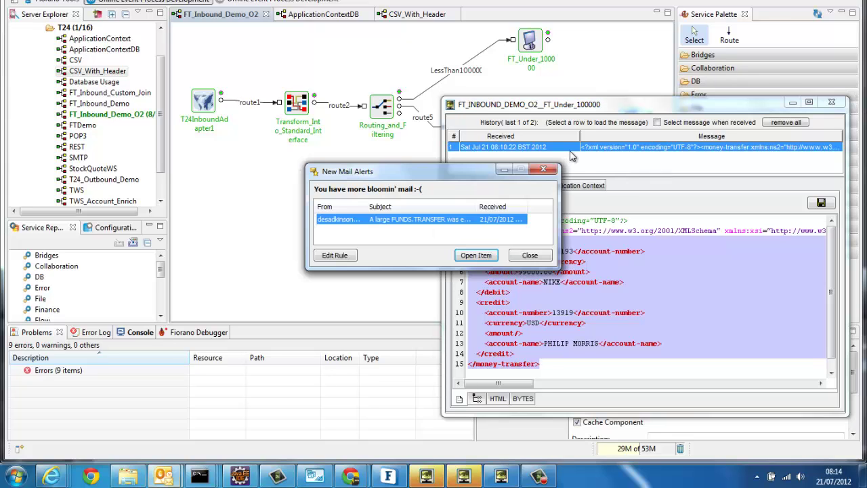
- Open the new mail alert and highlight the 101000.00 amount in the message body
click(476, 256)
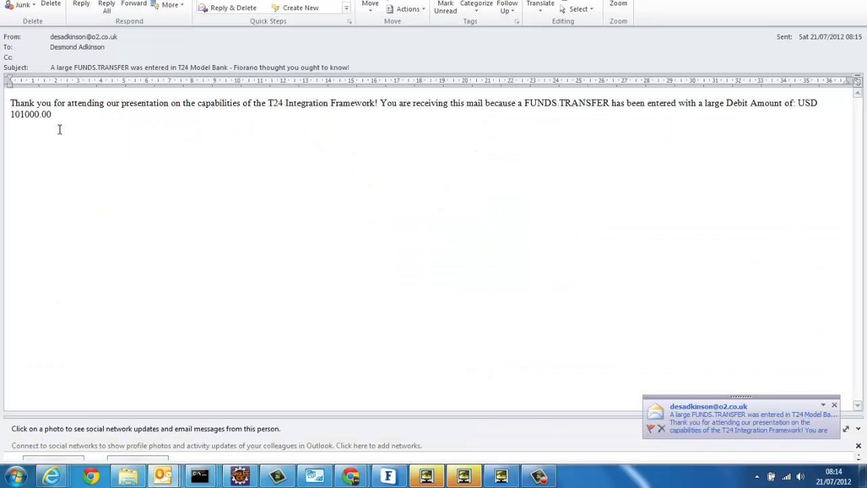
drag(59, 121, 68, 122)
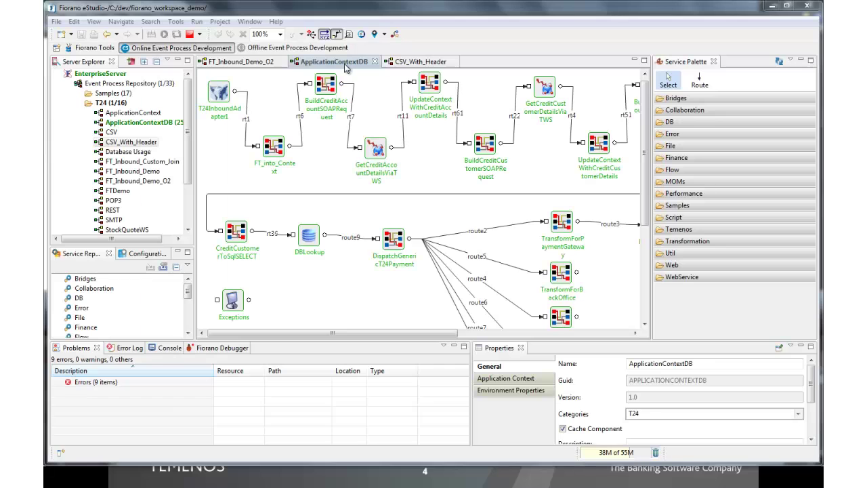
- Maximise the ApplicationContextDB flow editor and read the tooltips of its components
double_click(345, 65)
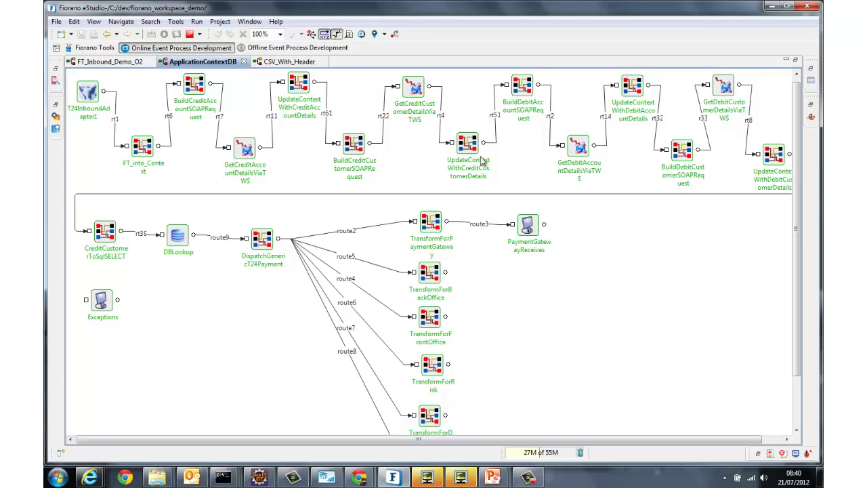
mouse_move(645, 166)
mouse_move(725, 98)
mouse_move(447, 252)
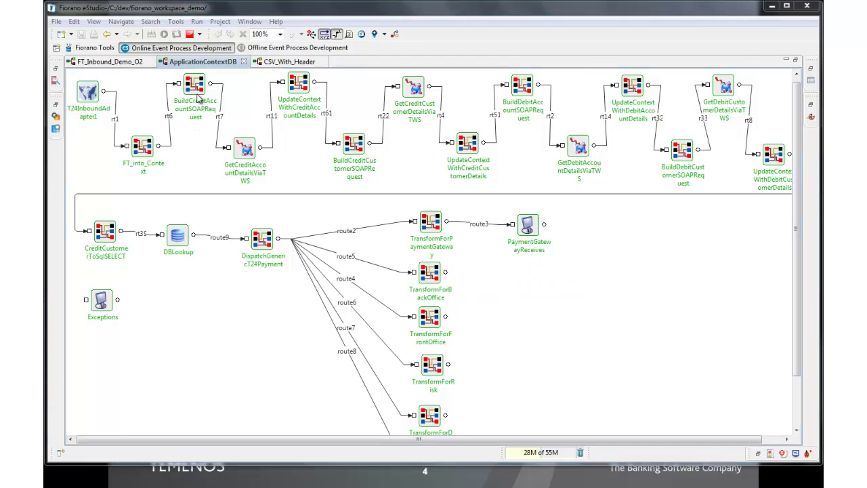
mouse_move(198, 99)
mouse_move(305, 114)
click(178, 235)
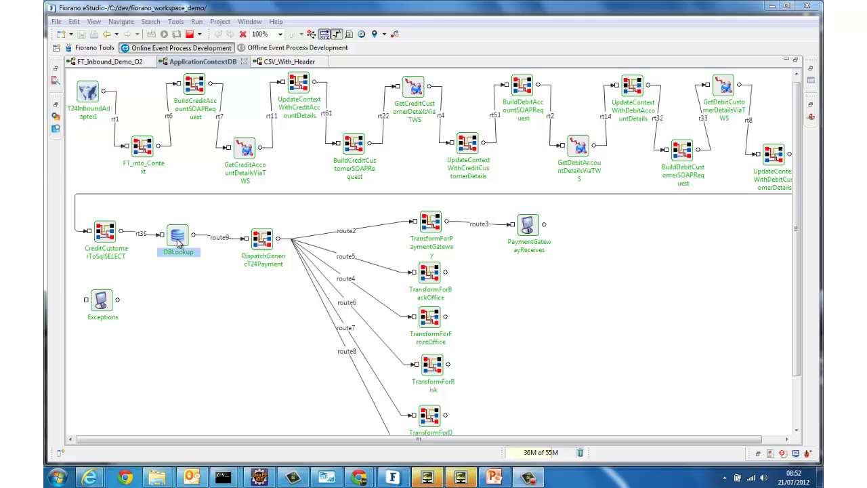
mouse_move(176, 241)
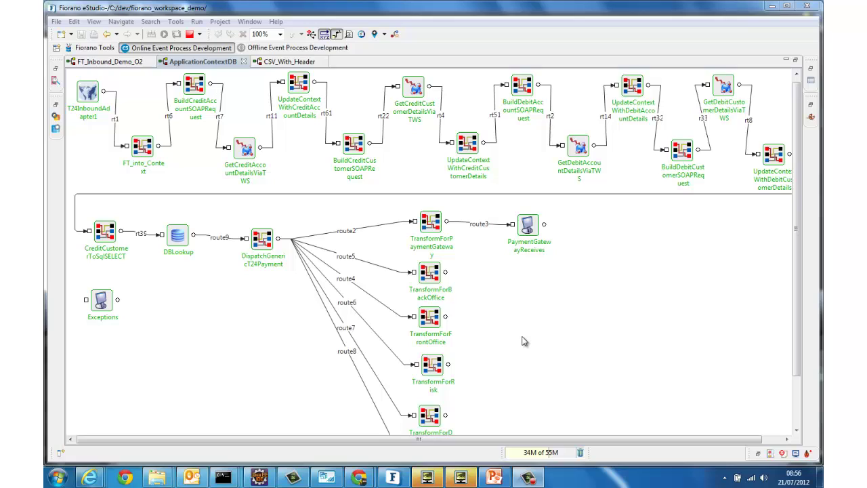
- Inspect the flow's properties, then open the PaymentGatewayReceives message viewer and move it higher
right_click(545, 329)
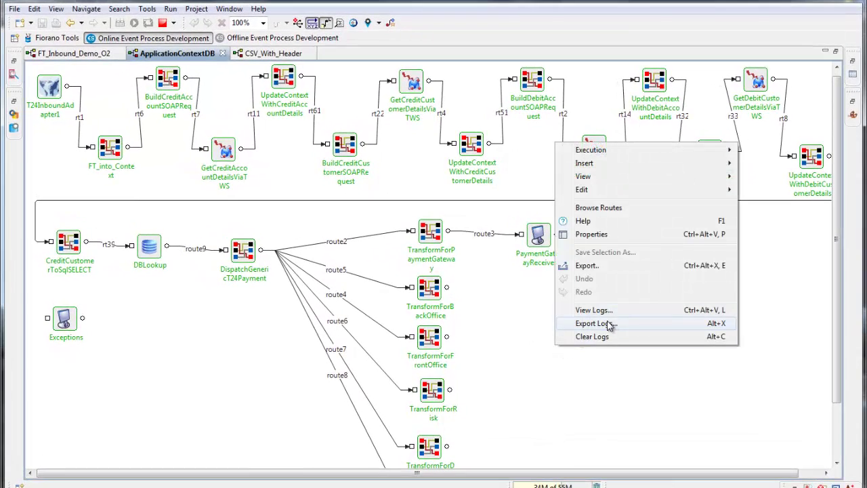
click(606, 234)
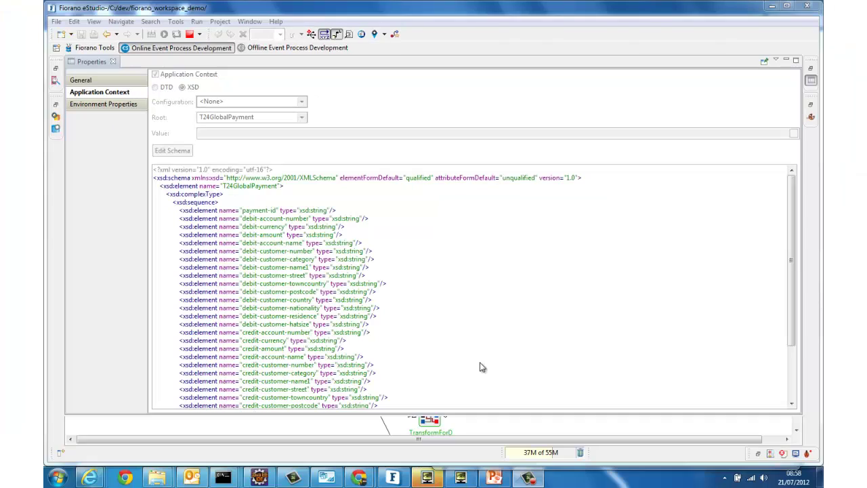
click(283, 428)
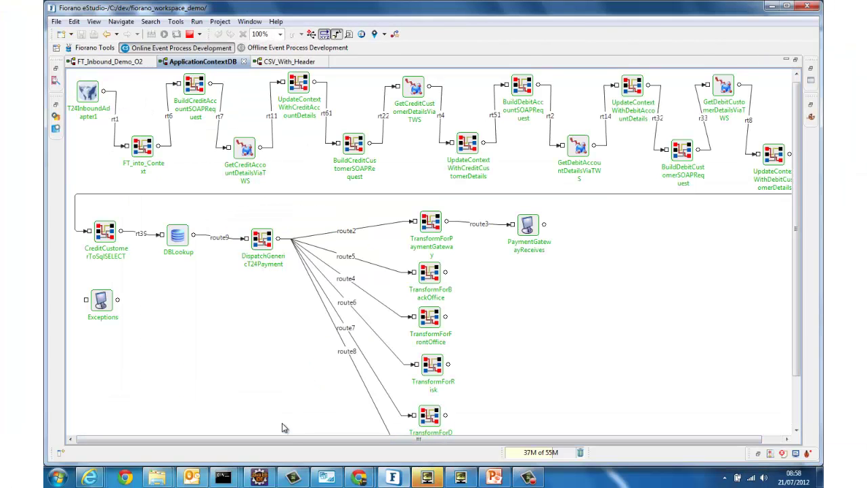
double_click(533, 242)
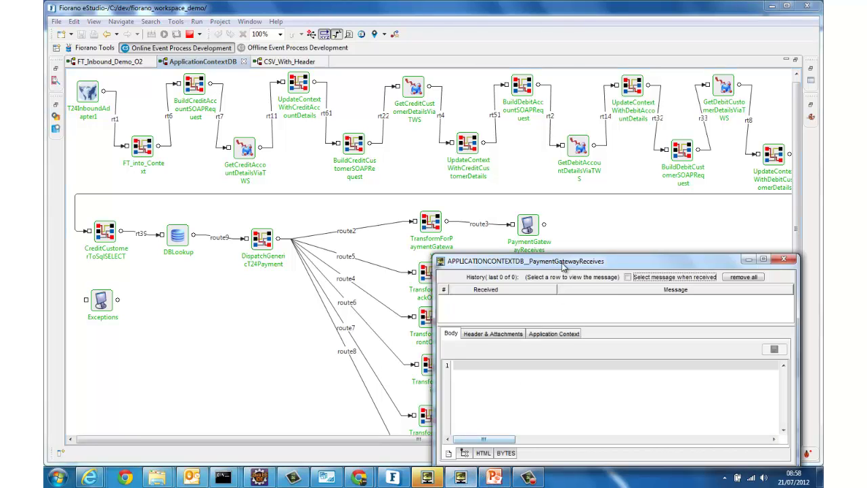
drag(562, 263, 561, 183)
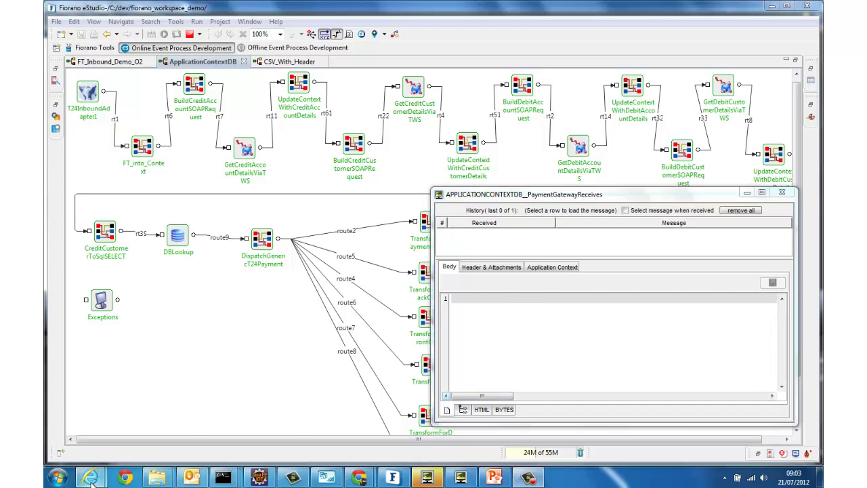
- Transfer 250 USD from account 11193 to 13919 as an AC funds transfer and accept the overrides
mouse_move(92, 477)
click(216, 431)
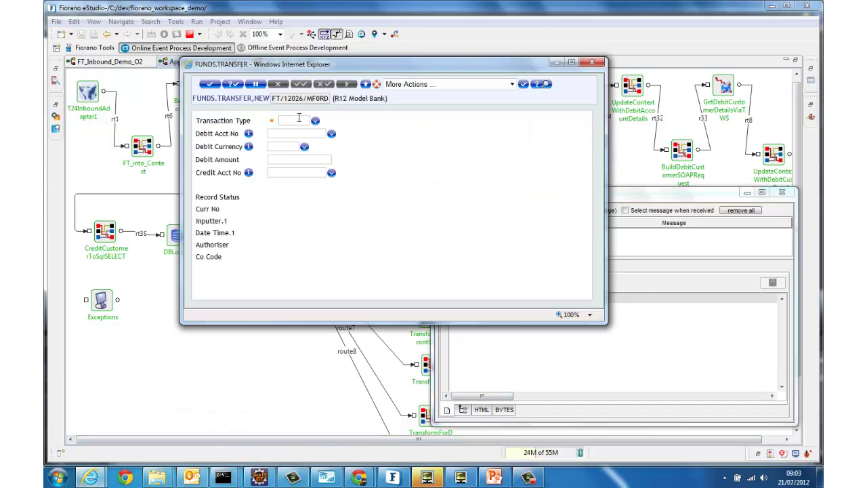
text(AC)
key(Tab)
text(11193)
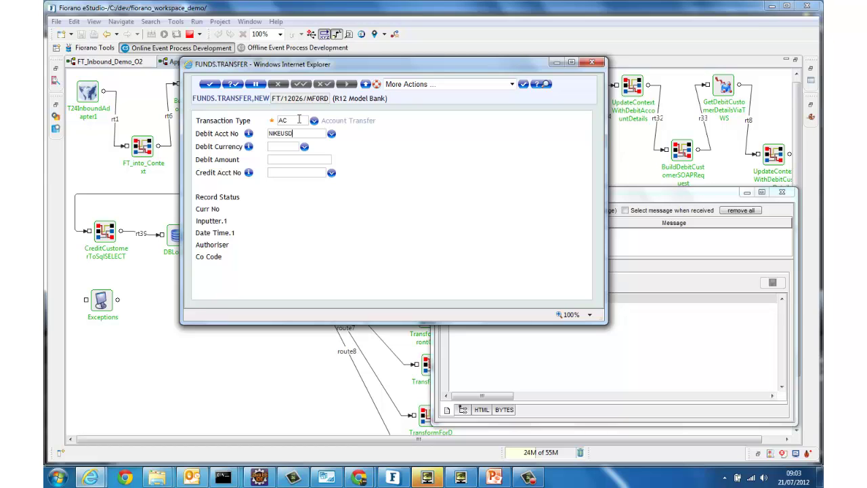
key(Tab)
key(Tab)
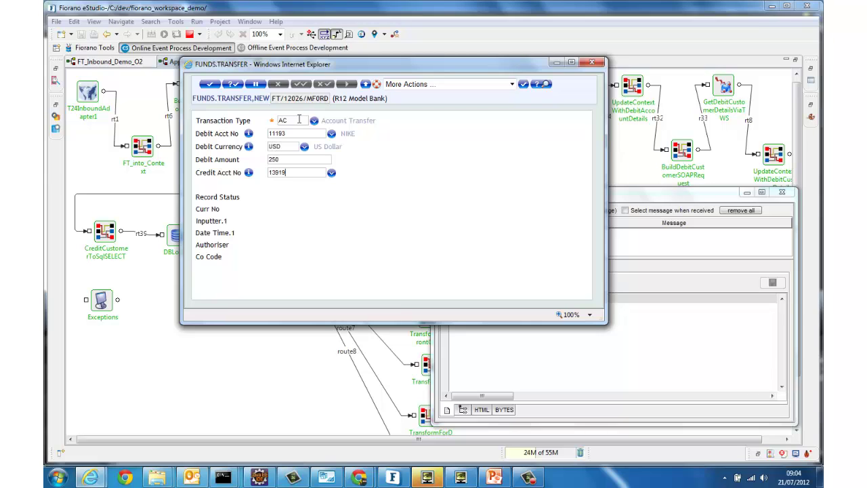
click(213, 87)
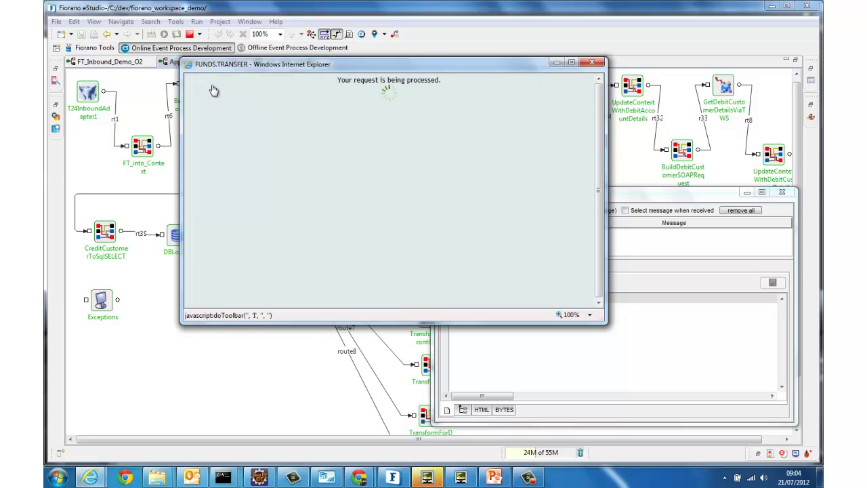
click(227, 119)
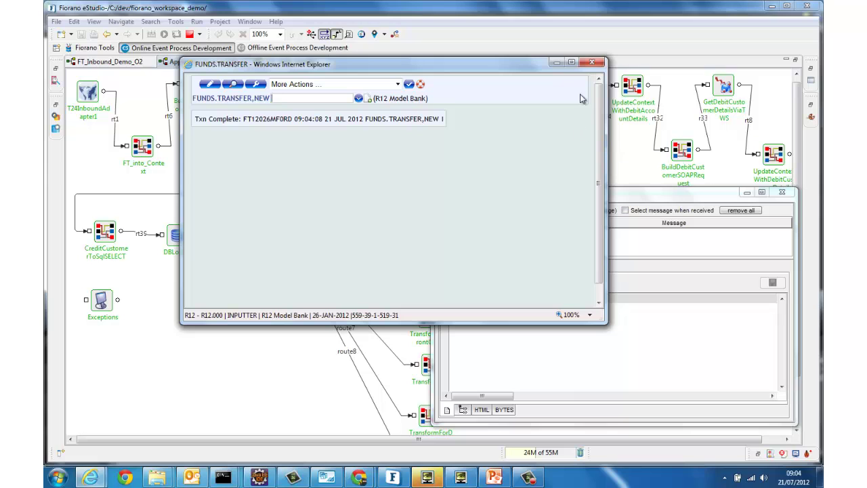
- Review the received payment message, highlighting the values BOWERMAN, NIKE and hatsize Lg
click(558, 62)
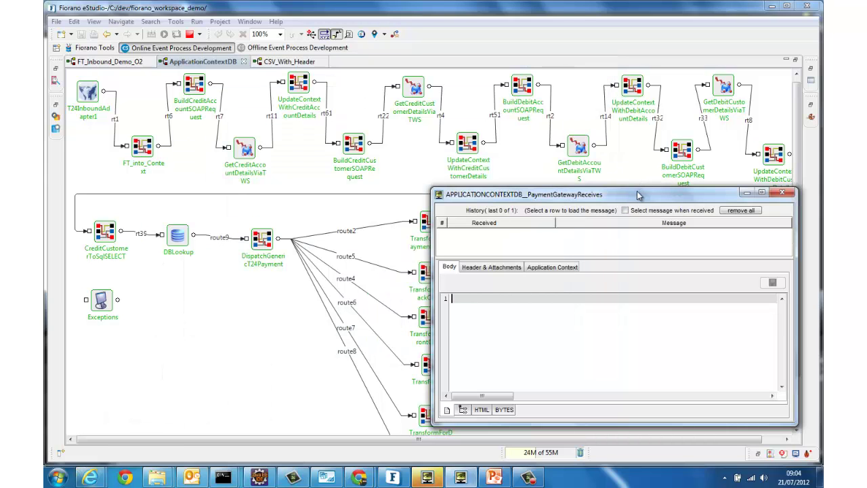
drag(638, 196, 635, 39)
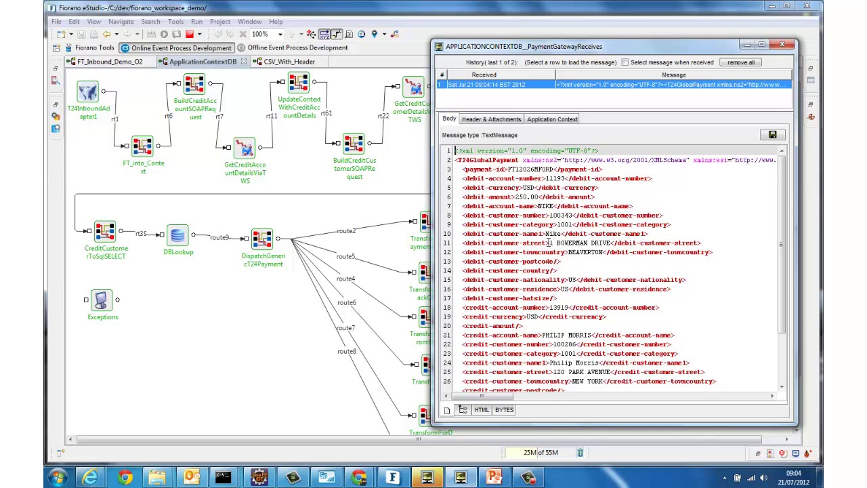
click(557, 242)
double_click(574, 244)
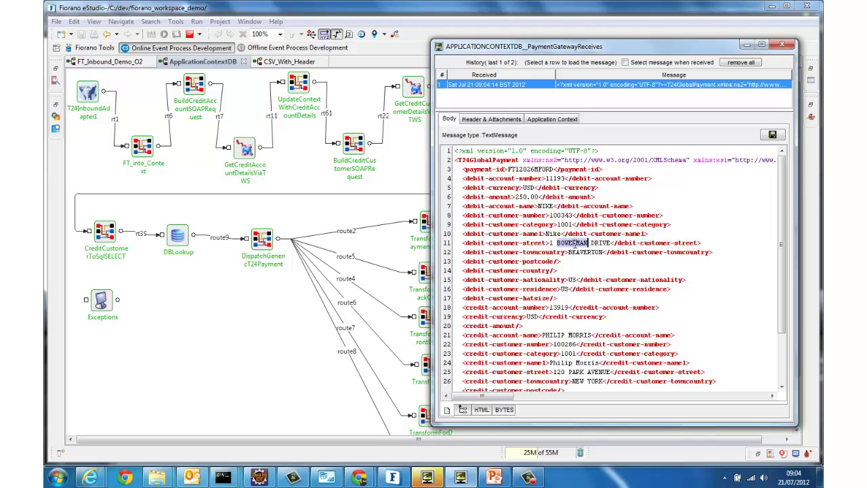
double_click(547, 205)
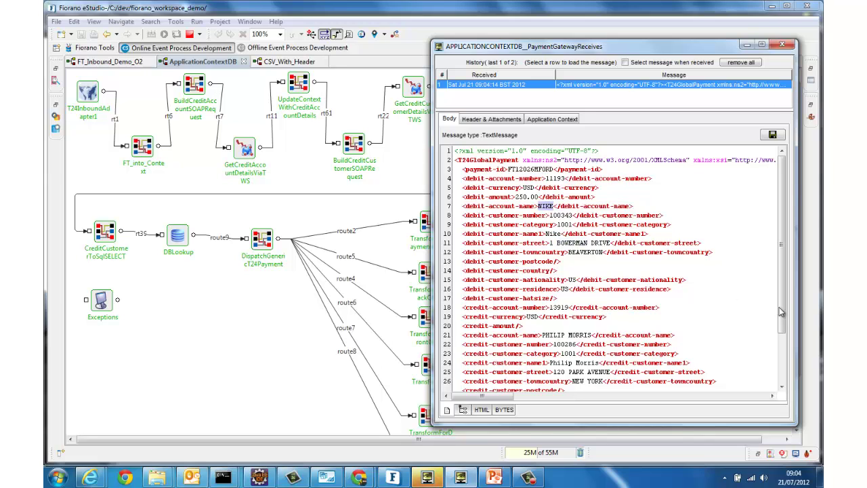
scroll(780, 311, down, 3)
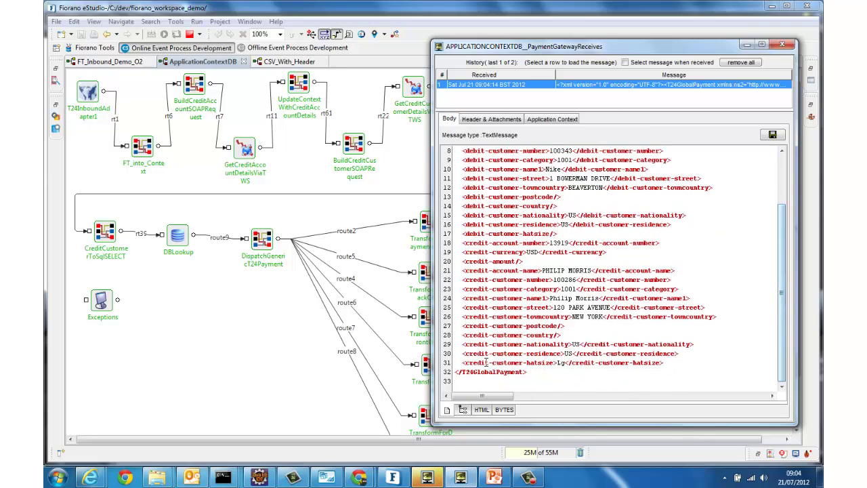
drag(461, 363, 662, 363)
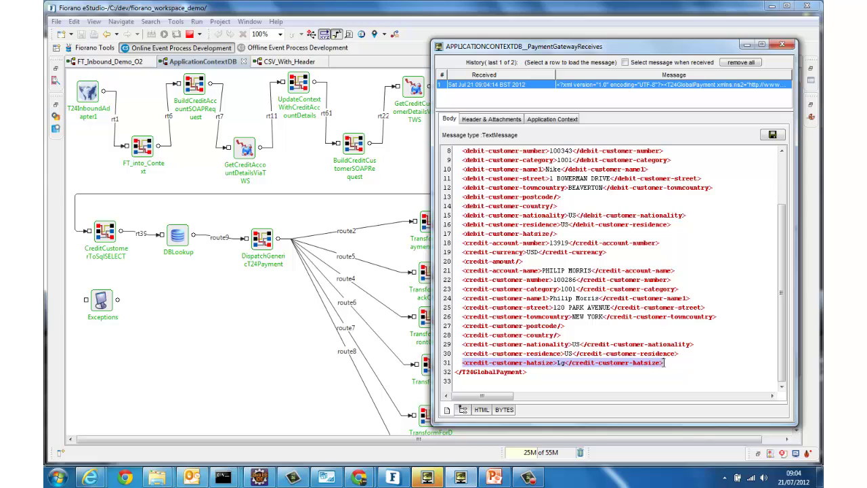
double_click(558, 363)
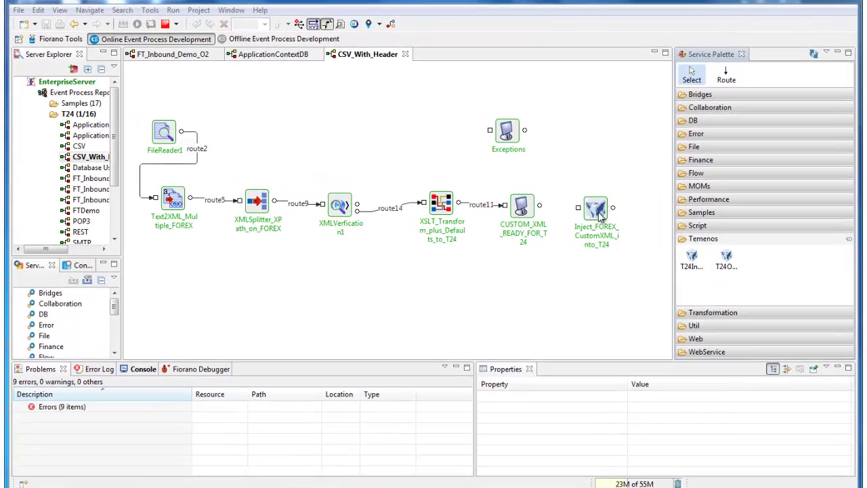
- Open the Inject_FOREX_CustomXML_into_T24 adapter configuration, keep Service XML as request type, and advance to metadata discovery
click(582, 205)
double_click(600, 215)
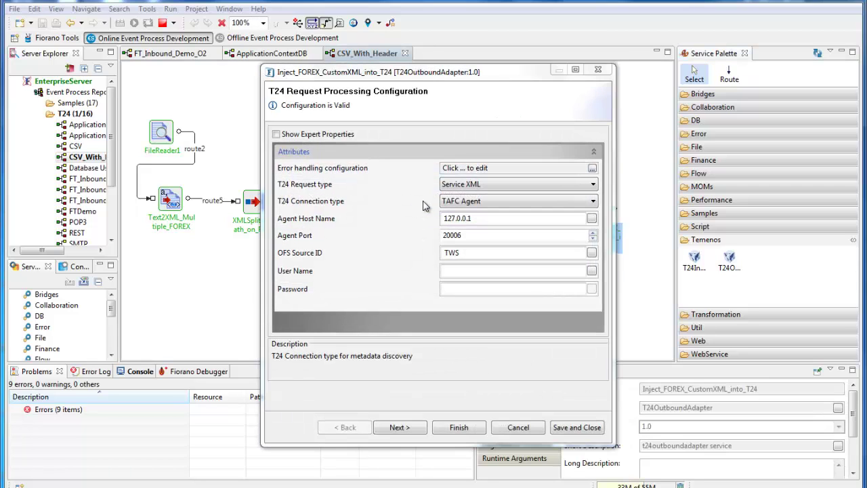
click(560, 200)
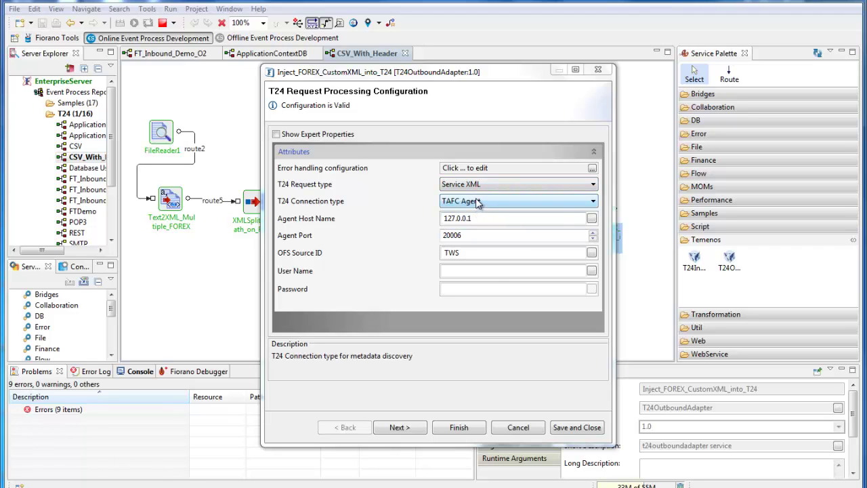
click(594, 185)
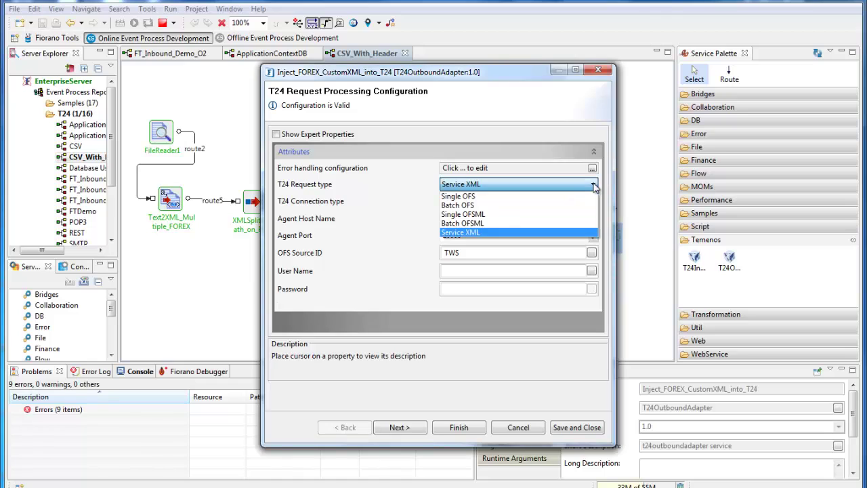
click(472, 233)
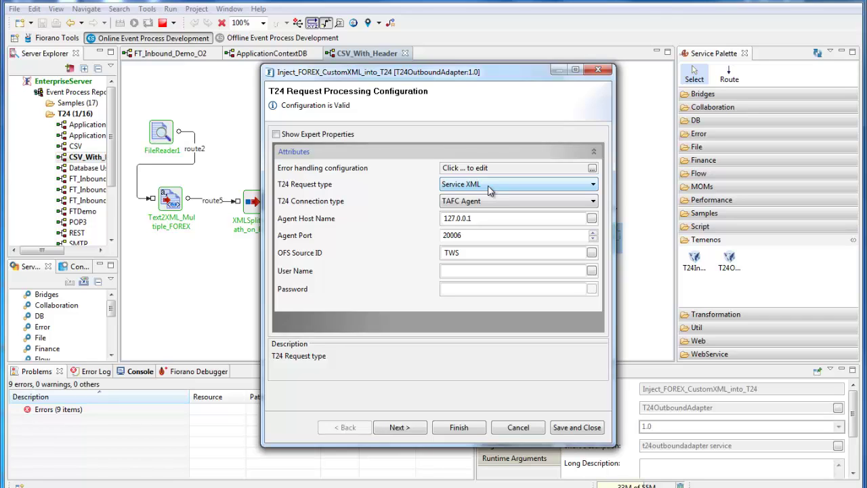
click(401, 428)
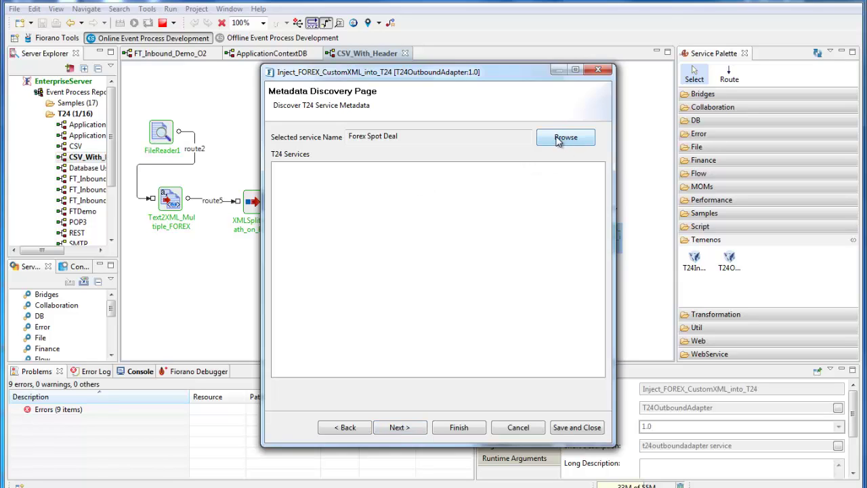
- Browse the T24 services under Integration Demonstration, pick Forex Spot Deal, then cancel the wizard unchanged
click(565, 137)
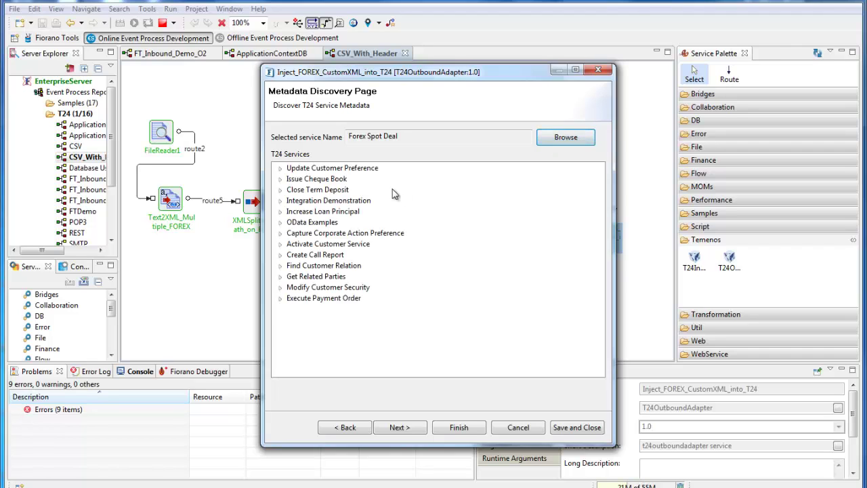
click(281, 201)
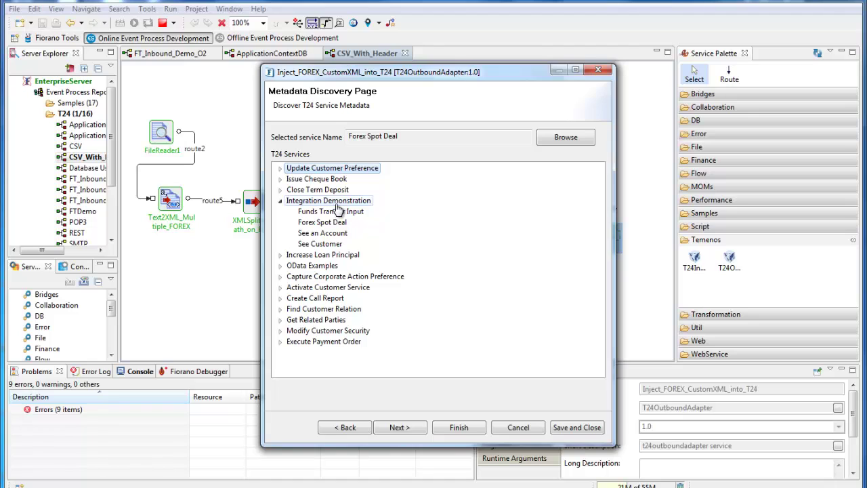
click(280, 189)
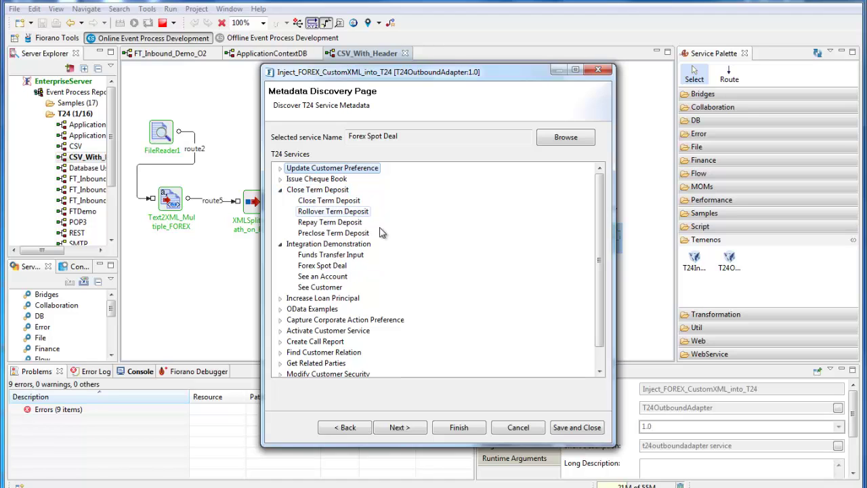
scroll(599, 241, down, 1)
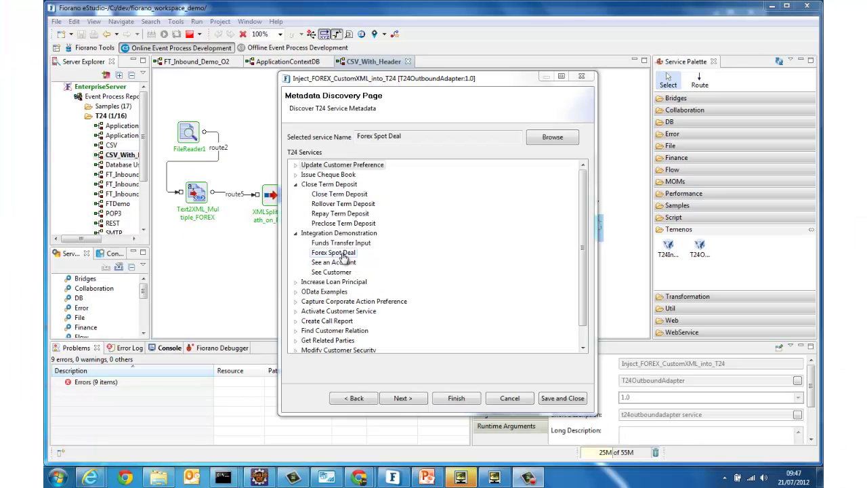
click(343, 254)
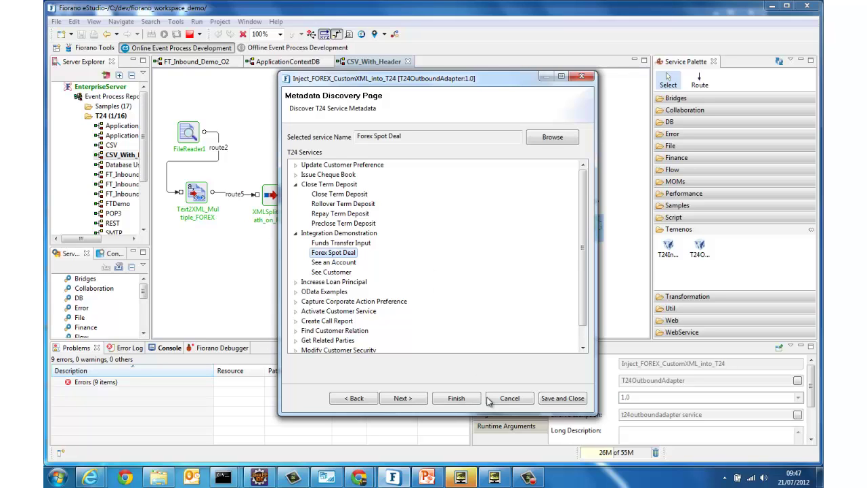
click(519, 397)
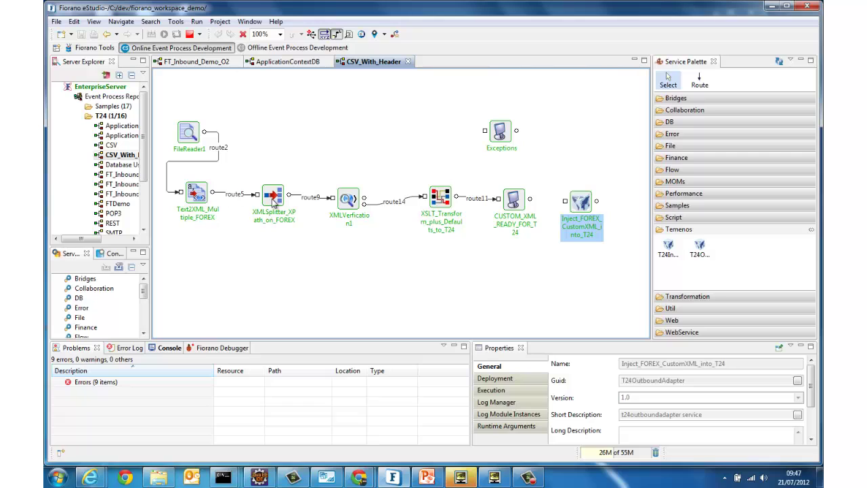
right_click(566, 204)
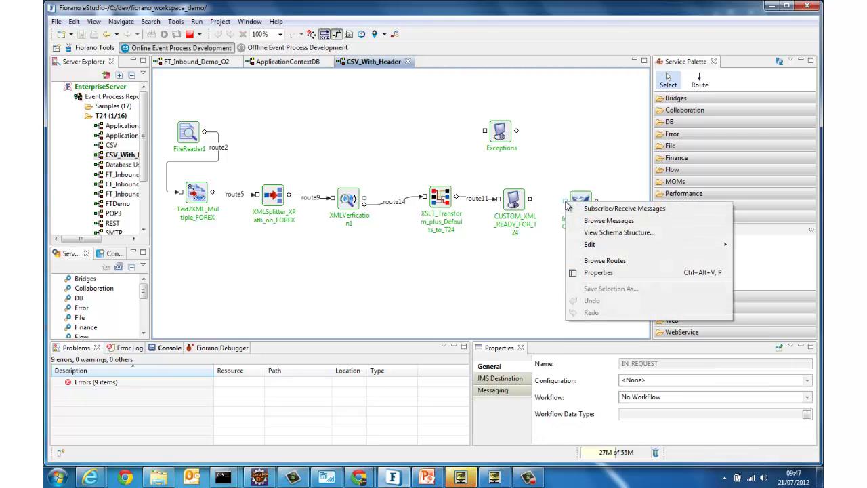
click(587, 232)
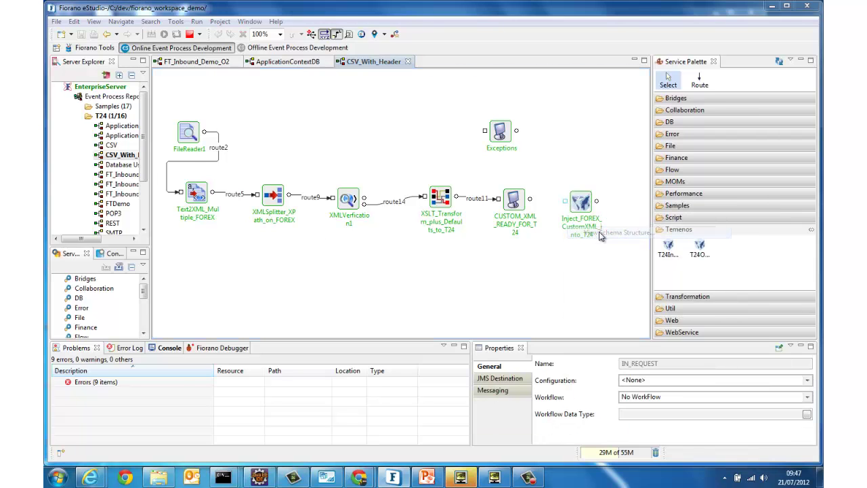
drag(269, 21, 374, 74)
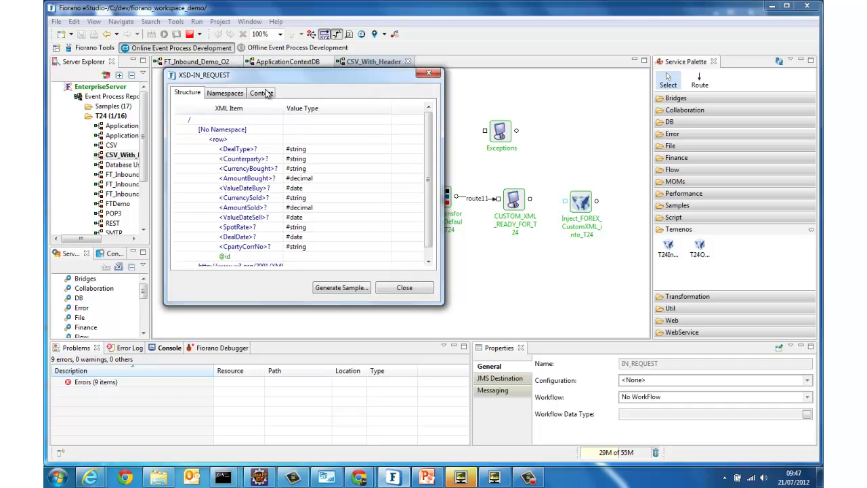
click(263, 93)
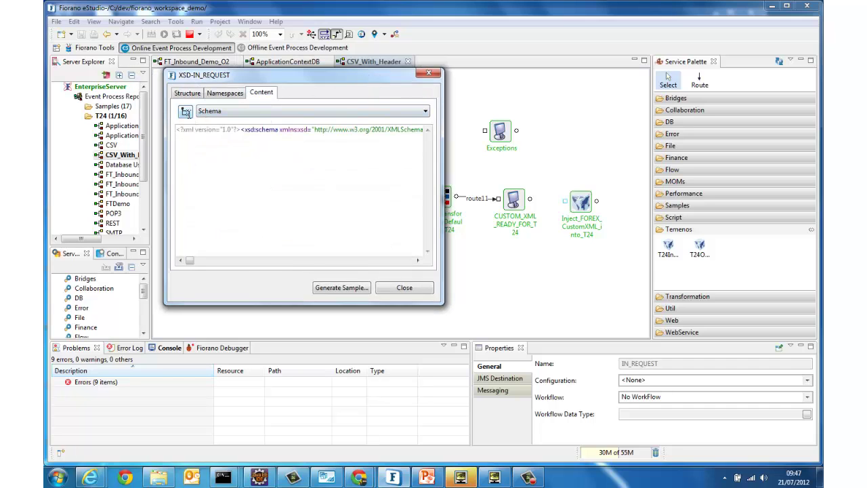
drag(442, 304, 485, 429)
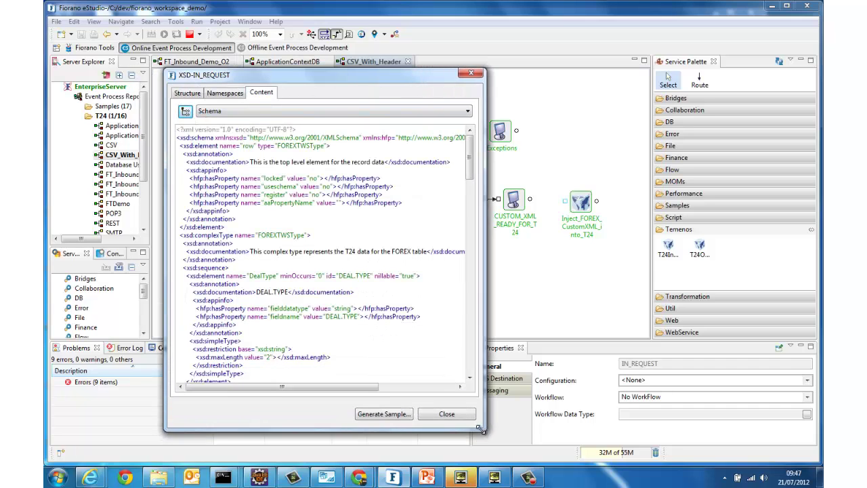
scroll(312, 254, down, 11)
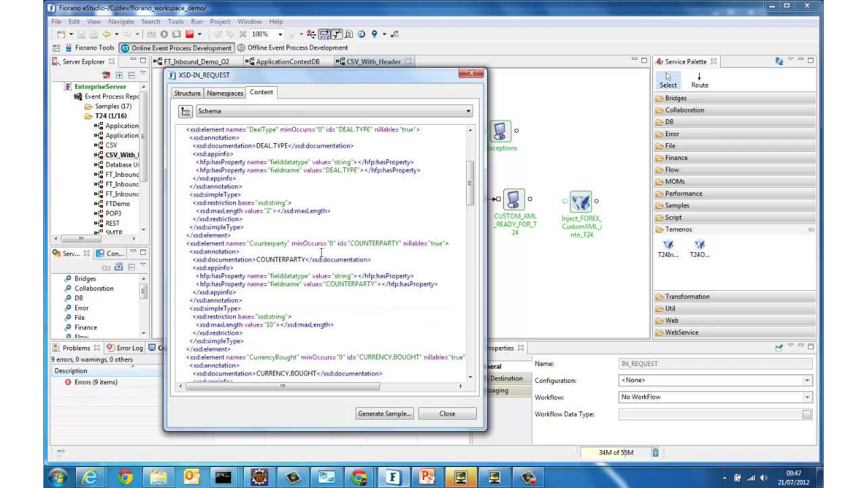
scroll(324, 253, down, 19)
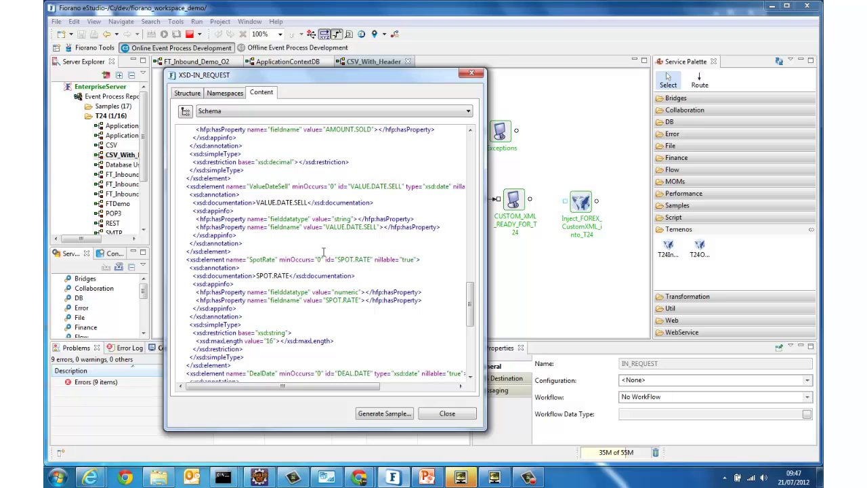
click(459, 419)
- Open forex_with_header.csv as text, check the amounts 2081, 999 and 1456, and close it
click(166, 478)
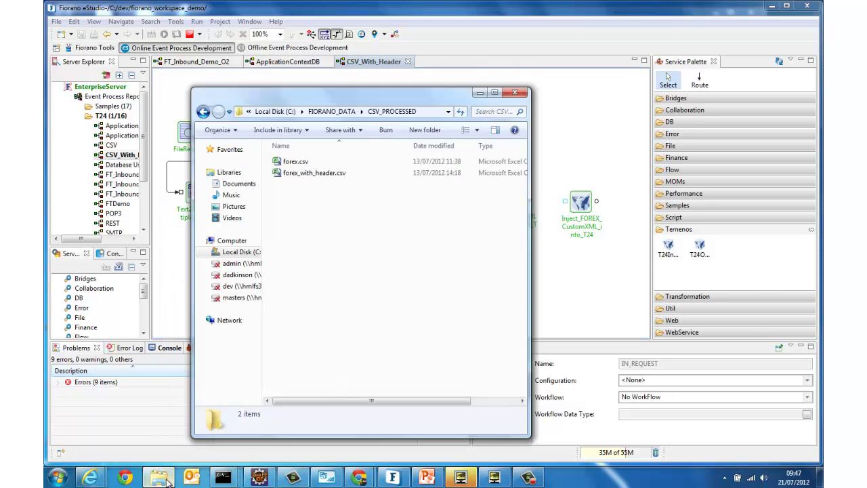
right_click(313, 176)
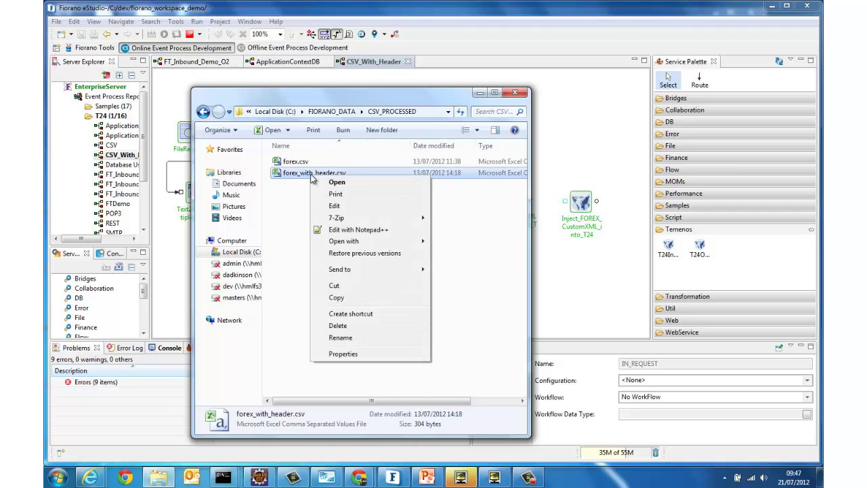
click(359, 230)
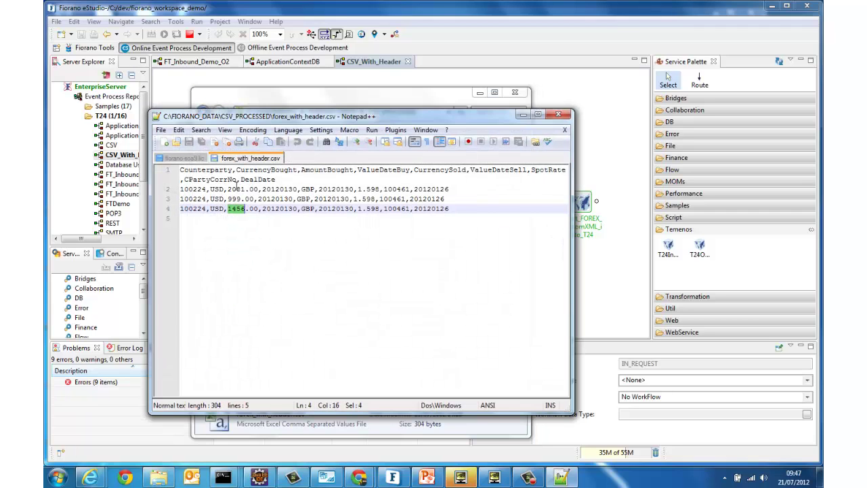
click(275, 189)
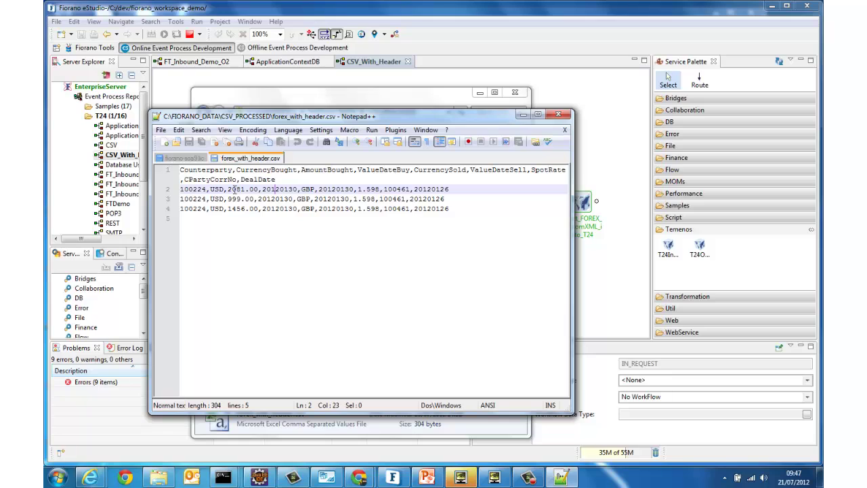
double_click(233, 189)
double_click(234, 198)
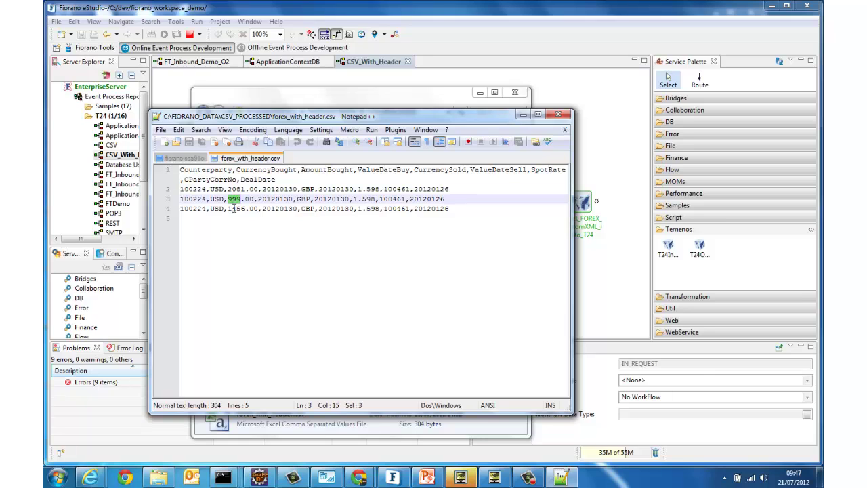
double_click(237, 208)
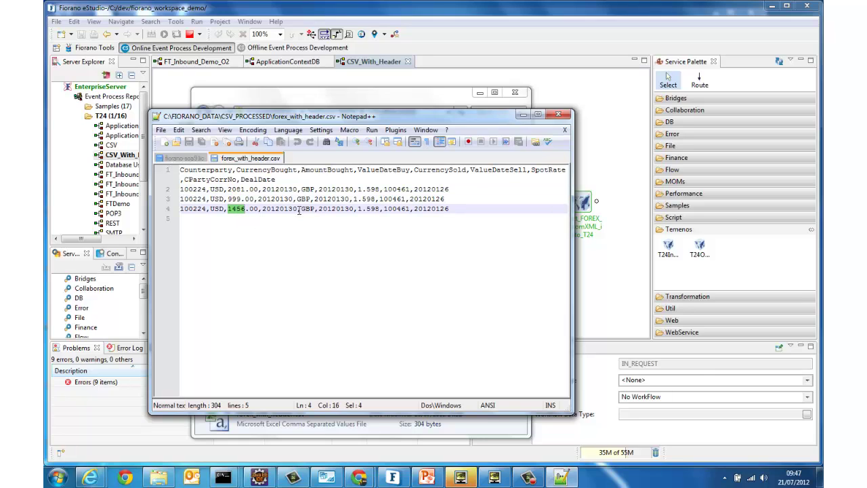
click(557, 113)
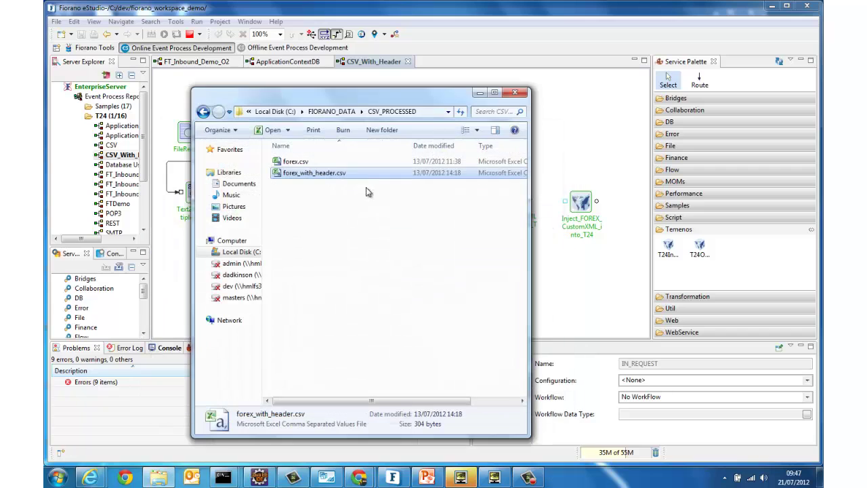
- Move forex_with_header.csv into the FIORANO_DATA CSV folder and minimise the Explorer window
right_click(315, 178)
click(342, 286)
click(332, 111)
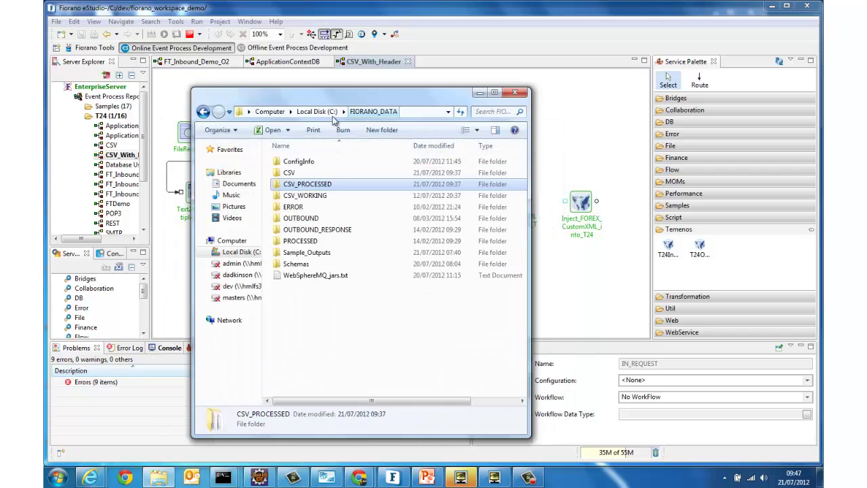
double_click(293, 174)
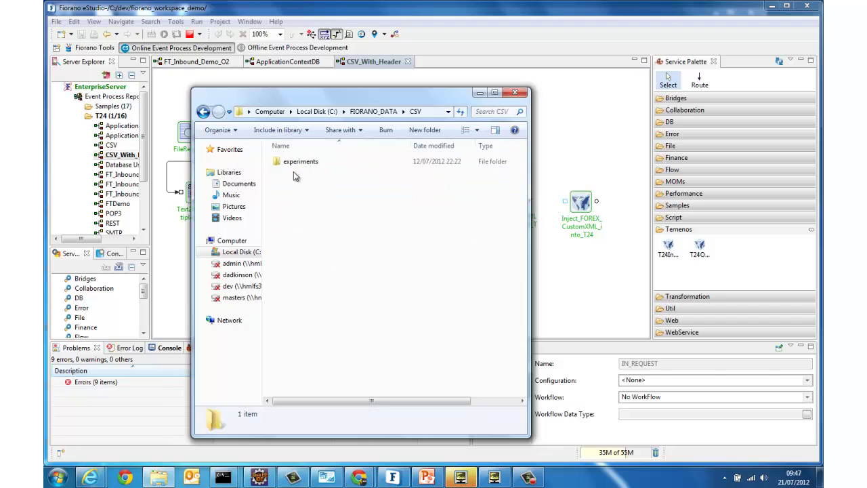
right_click(306, 217)
click(332, 291)
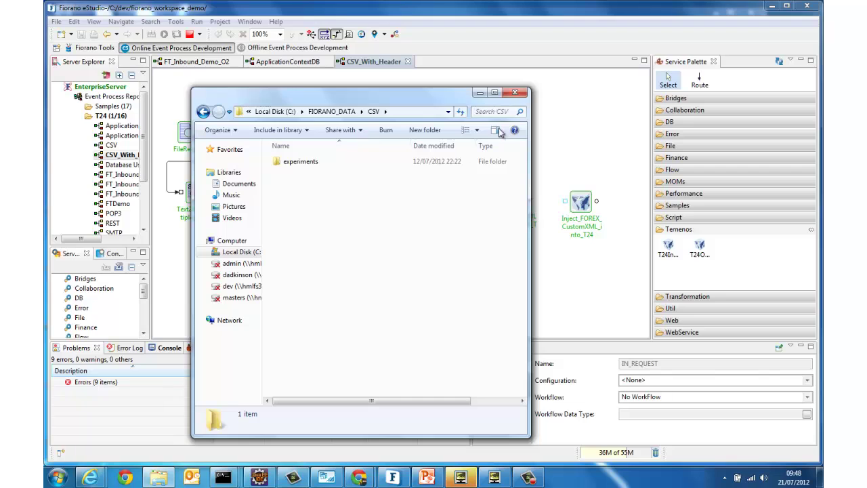
click(479, 93)
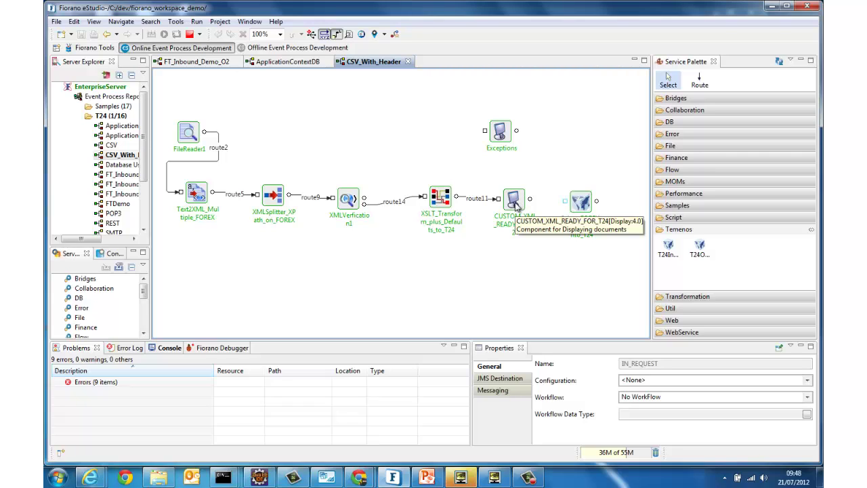
- Enlarge the CUSTOM_XML_READY_FOR_T24 viewer and review the three messages: 2081.00, 999.00 and 1456.00
click(490, 479)
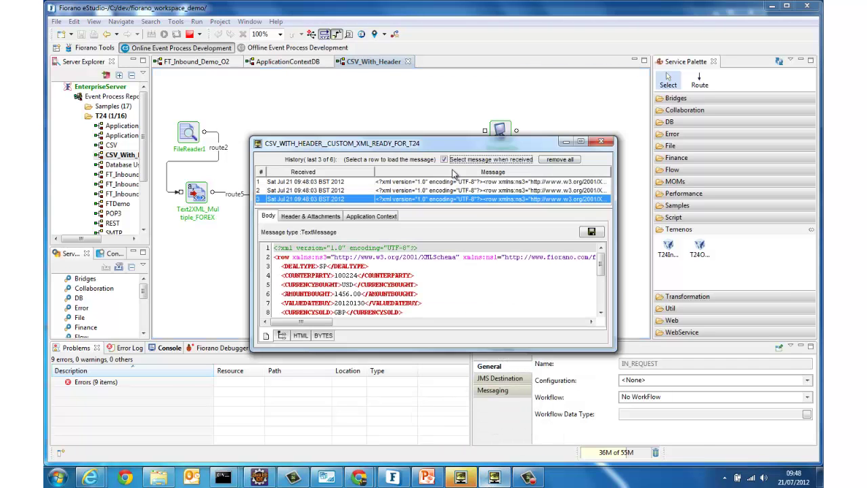
drag(412, 136, 411, 26)
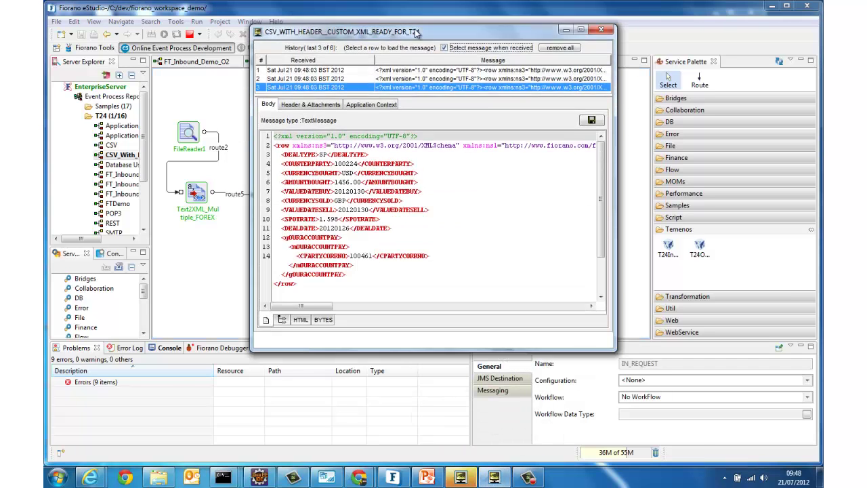
drag(609, 348, 700, 370)
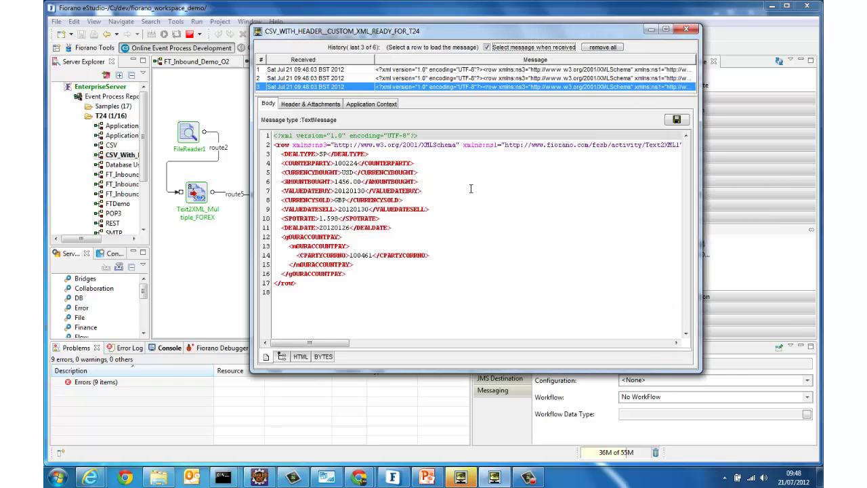
click(304, 70)
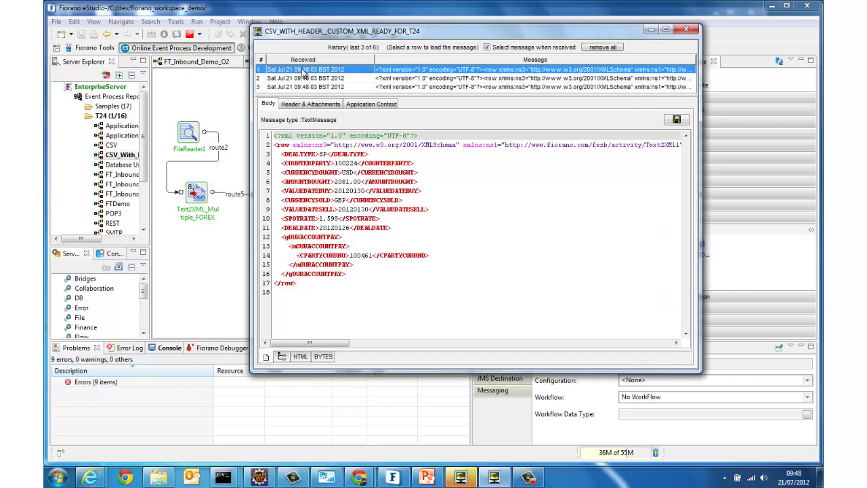
click(304, 78)
click(304, 87)
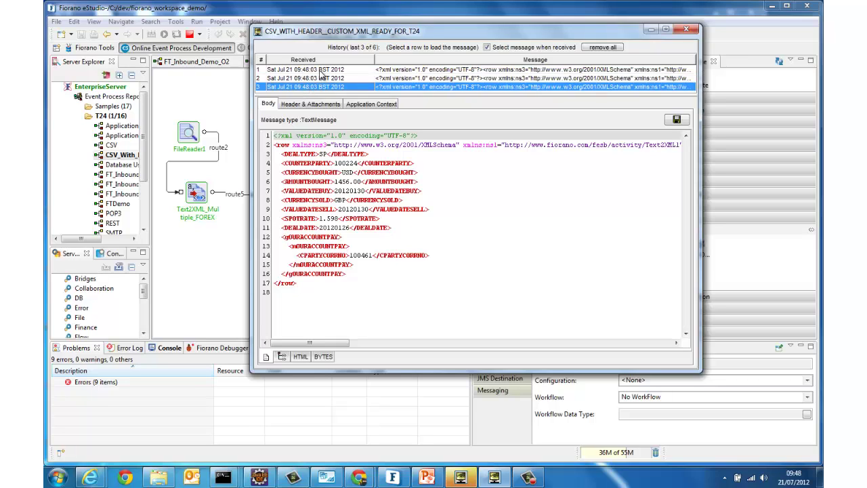
click(321, 70)
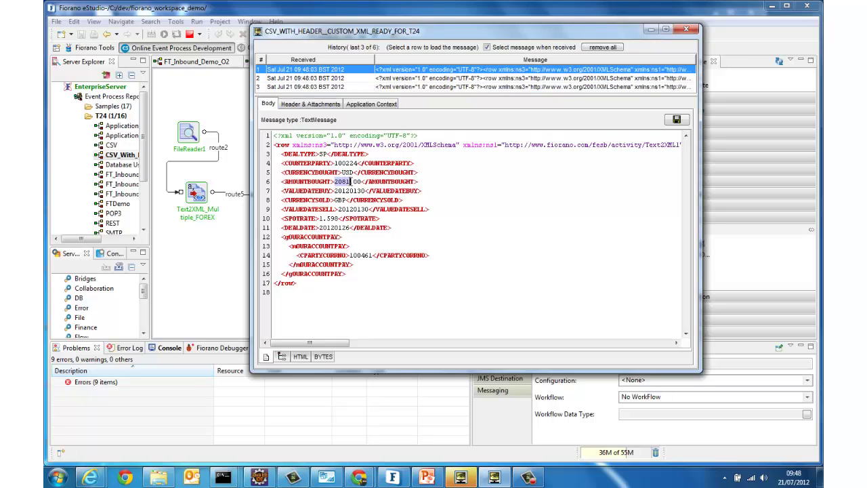
click(329, 80)
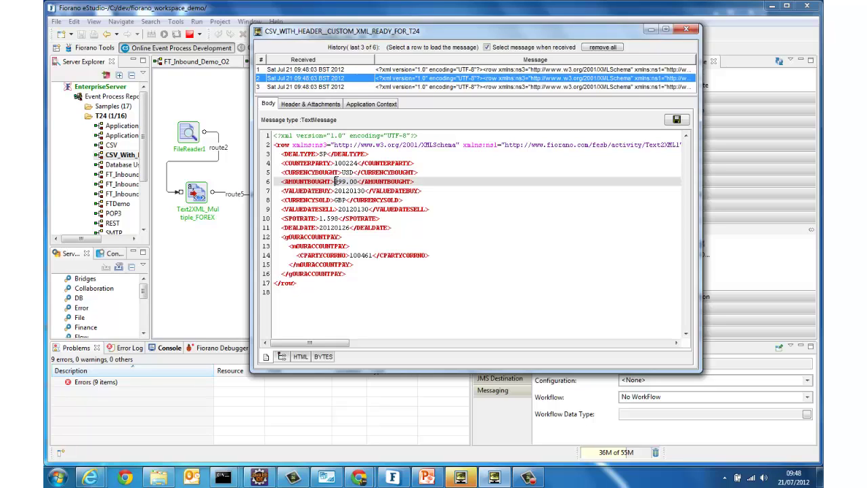
click(345, 182)
click(332, 86)
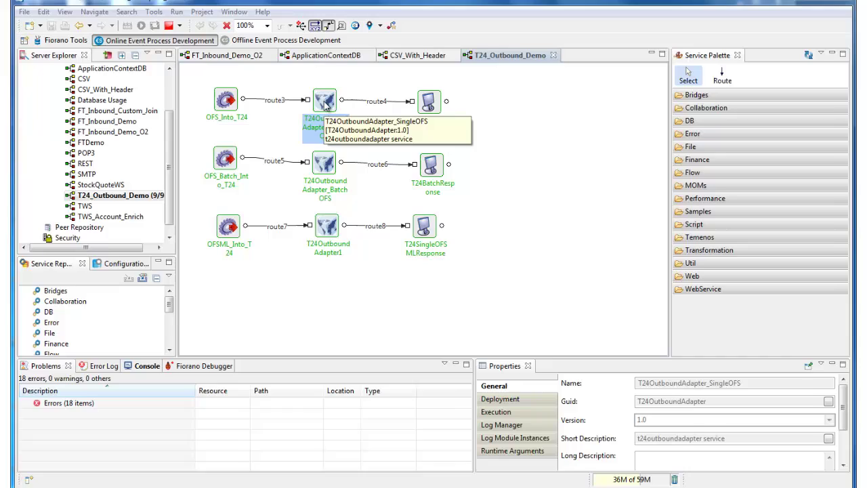
- Check T24OutboundAdapter_SingleOFS is Single OFS, cancel, and bring up the OFS_Into_T24 sender
double_click(325, 101)
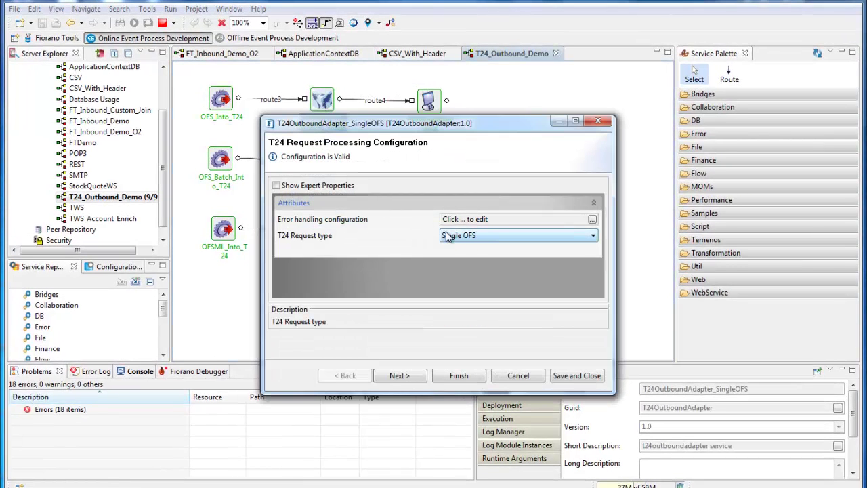
click(517, 375)
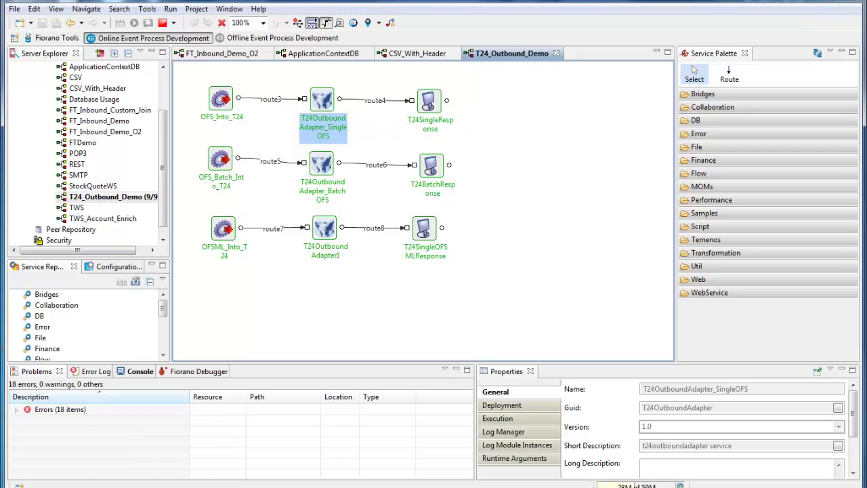
click(464, 484)
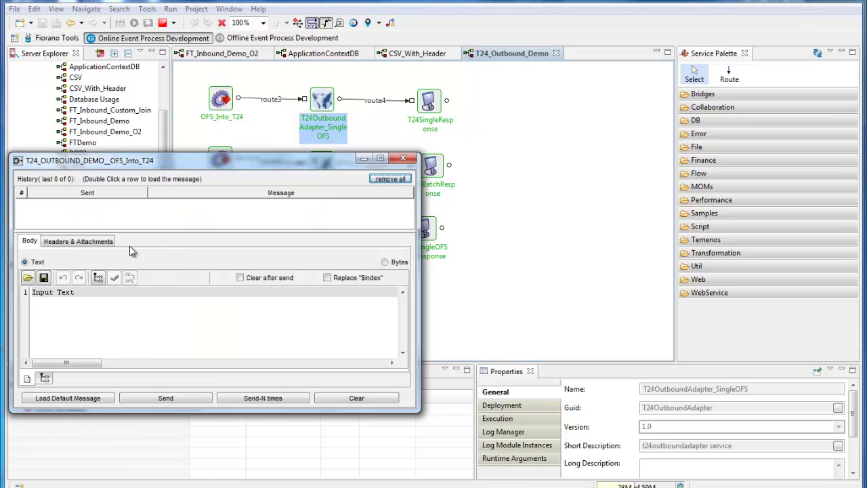
- Load the FT_NEW FUNDS.TRANSFER OFS message, send it to T24, and highlight the returned transaction reference
click(502, 485)
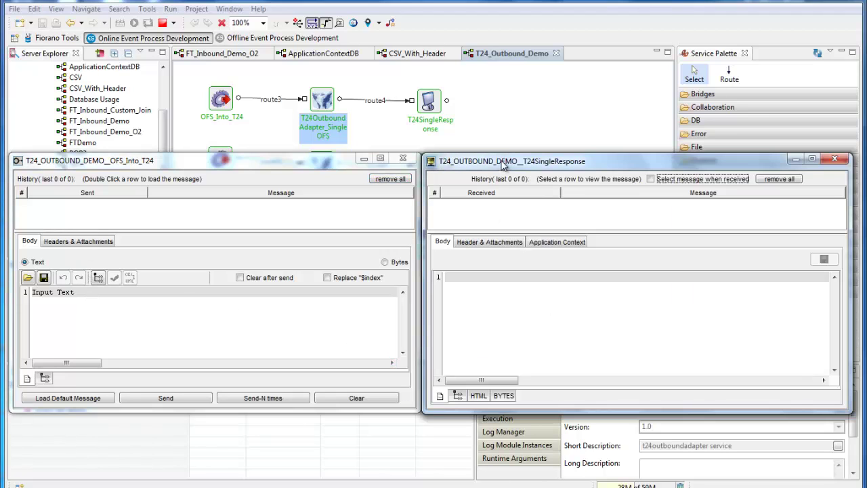
click(29, 277)
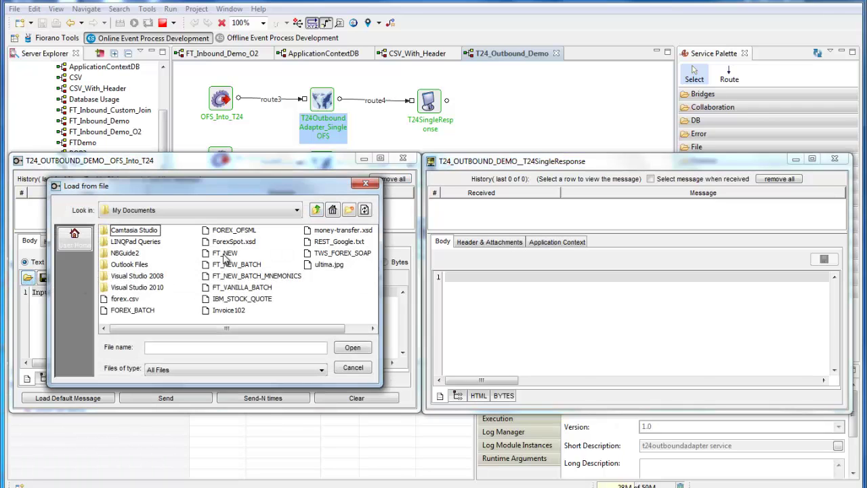
double_click(226, 257)
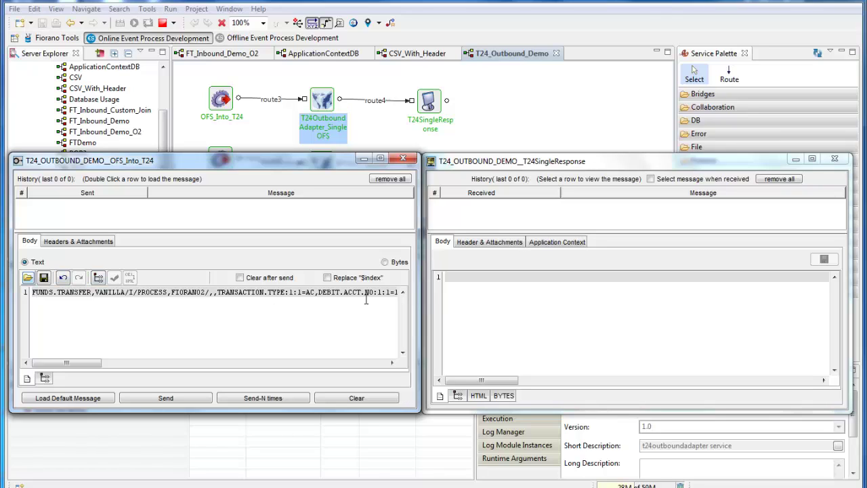
double_click(190, 291)
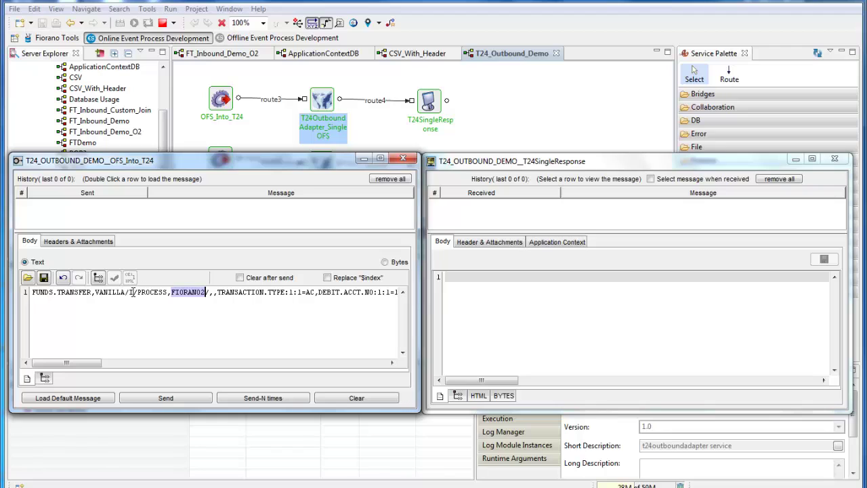
drag(126, 292, 92, 294)
click(152, 398)
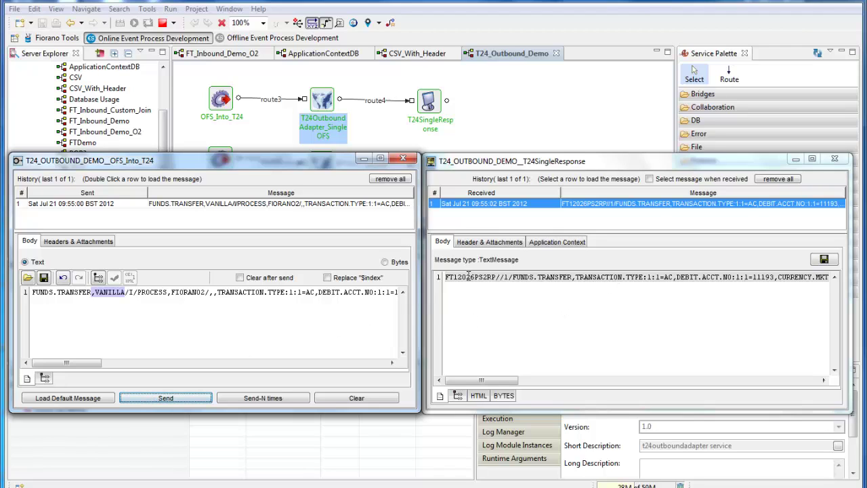
double_click(468, 279)
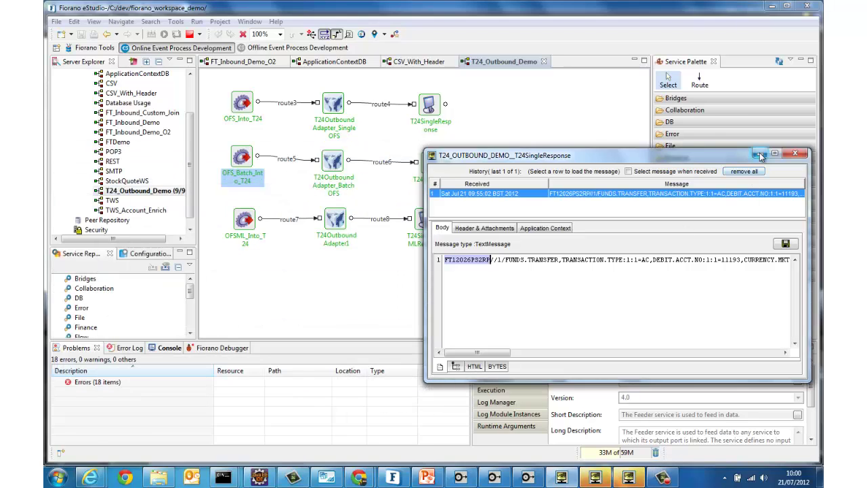
- Confirm T24OutboundAdapter_BatchOFS uses the Batch OFS request type without changing it
click(760, 153)
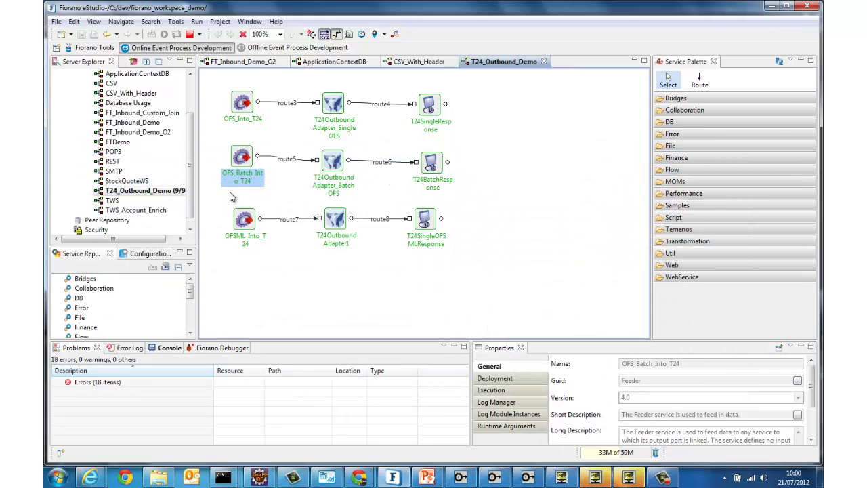
double_click(337, 164)
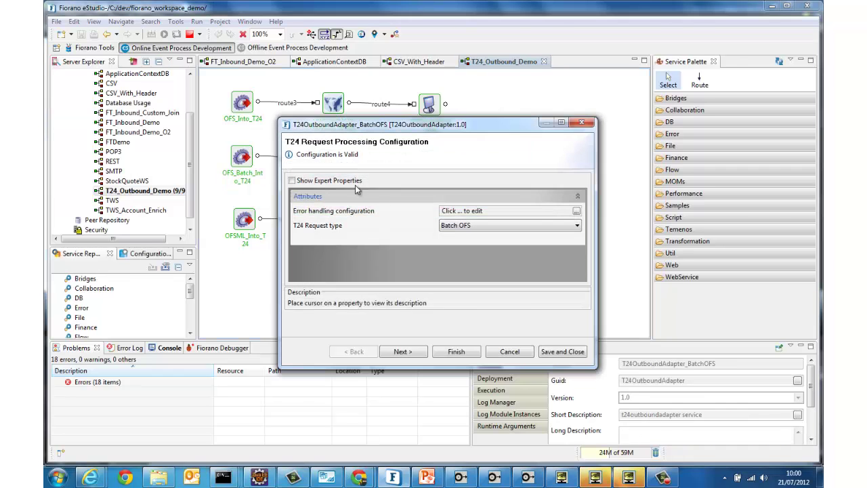
click(510, 352)
- Review the FOREX SPOTDEAL batch request in OFS_Batch_Into_T24, then minimise that window
click(495, 477)
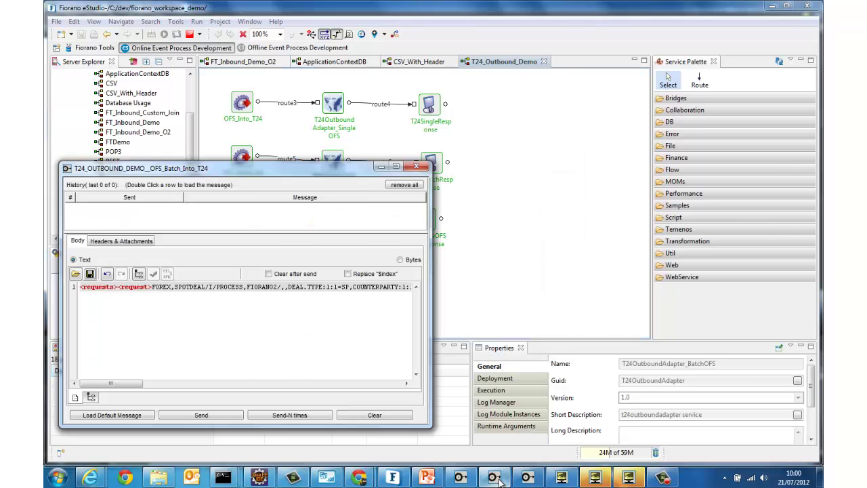
drag(325, 169, 325, 205)
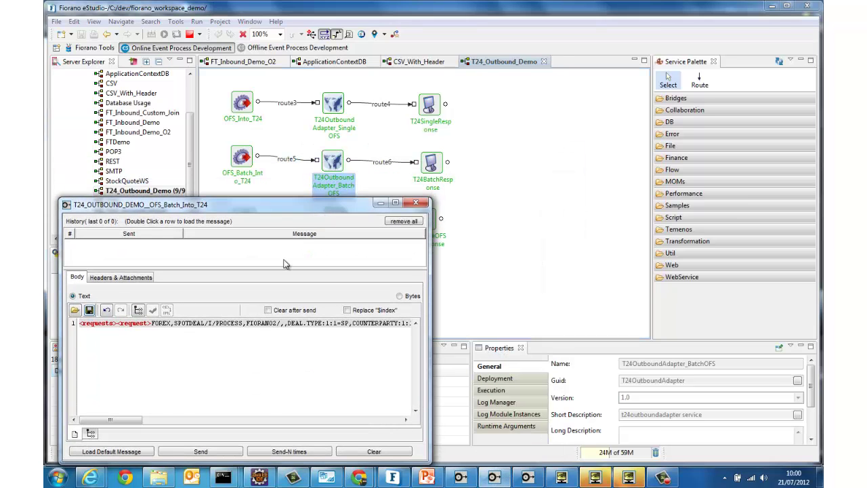
drag(80, 324, 83, 324)
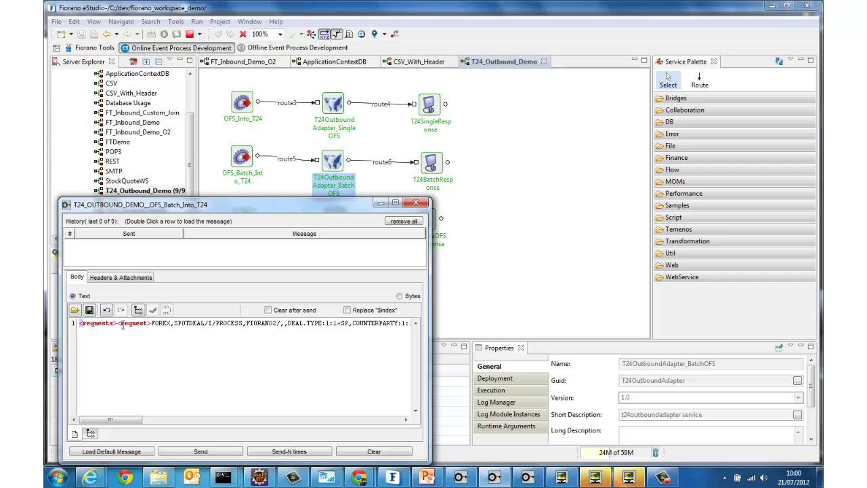
drag(137, 421, 378, 327)
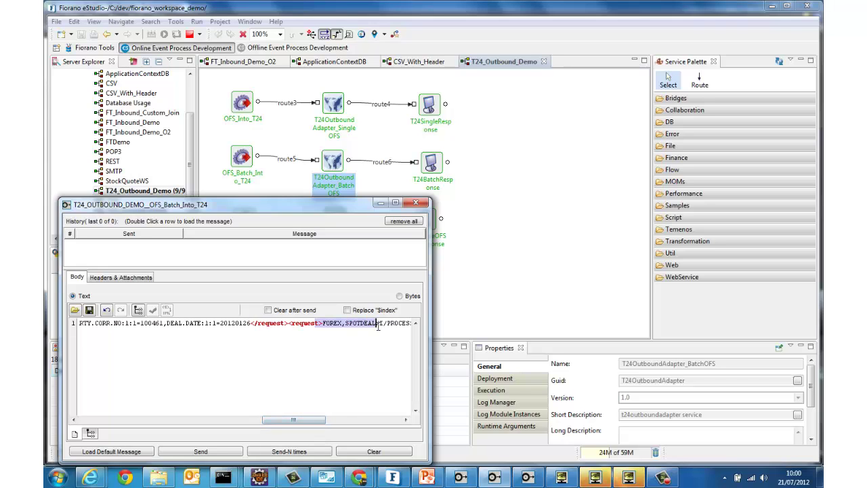
click(380, 204)
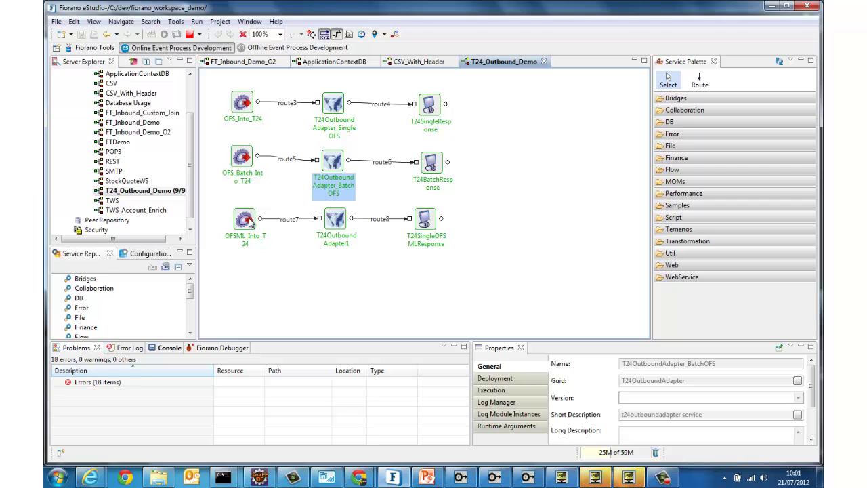
- Bring up the OFSML_Into_T24 sender, move it left, and highlight its serviceRequest XML
click(248, 221)
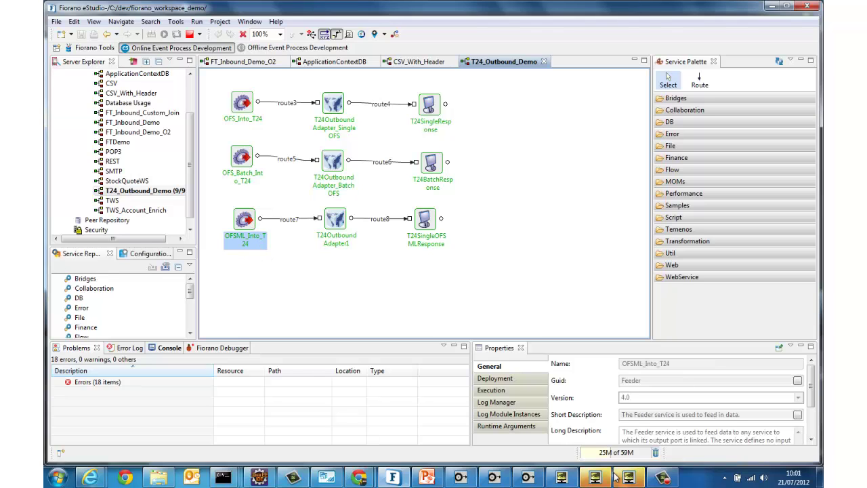
click(529, 478)
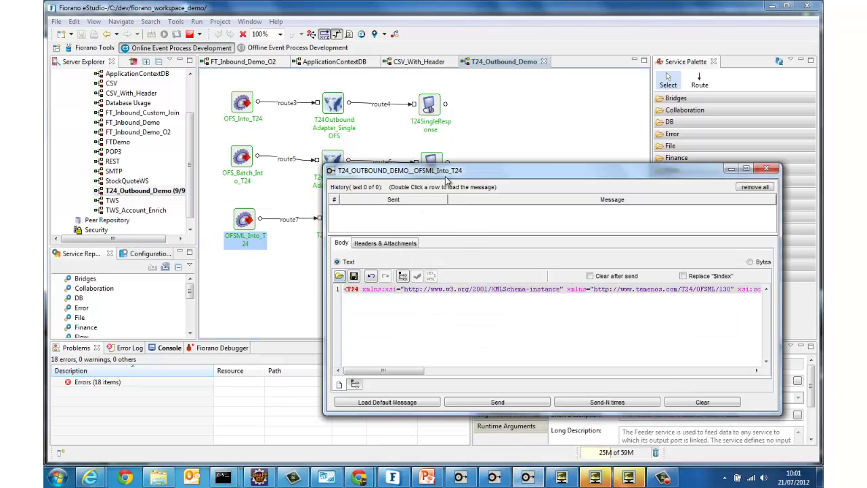
drag(392, 166, 125, 140)
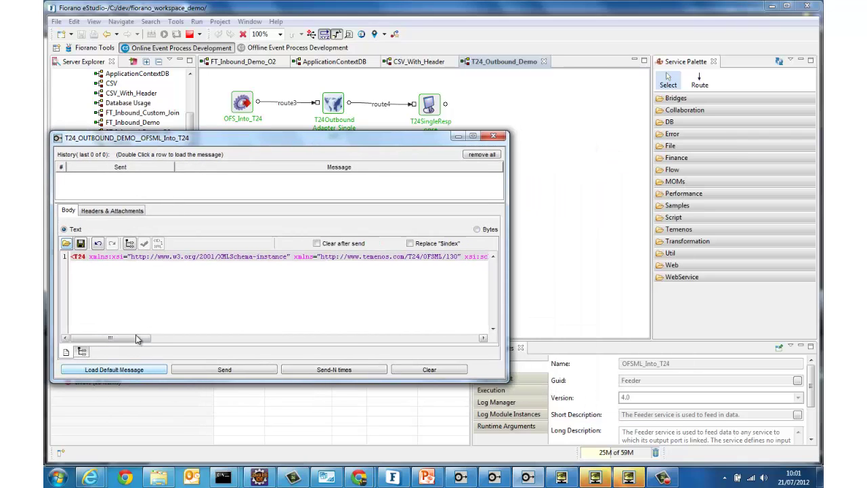
drag(134, 344, 296, 342)
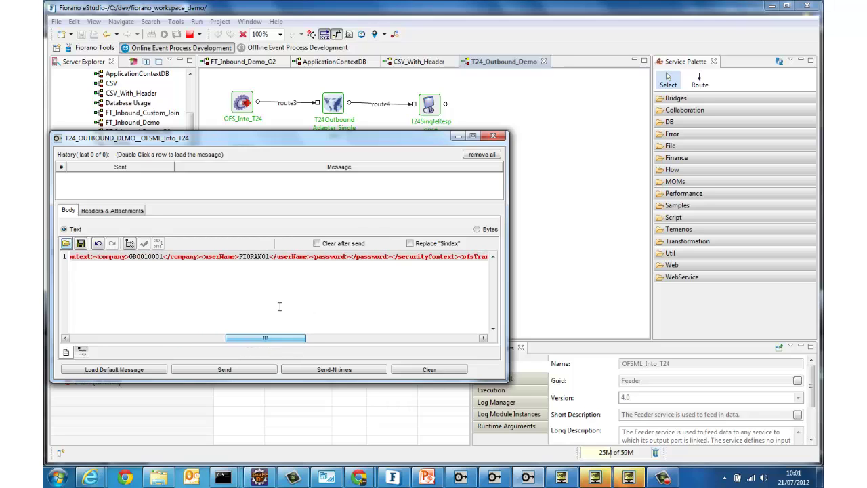